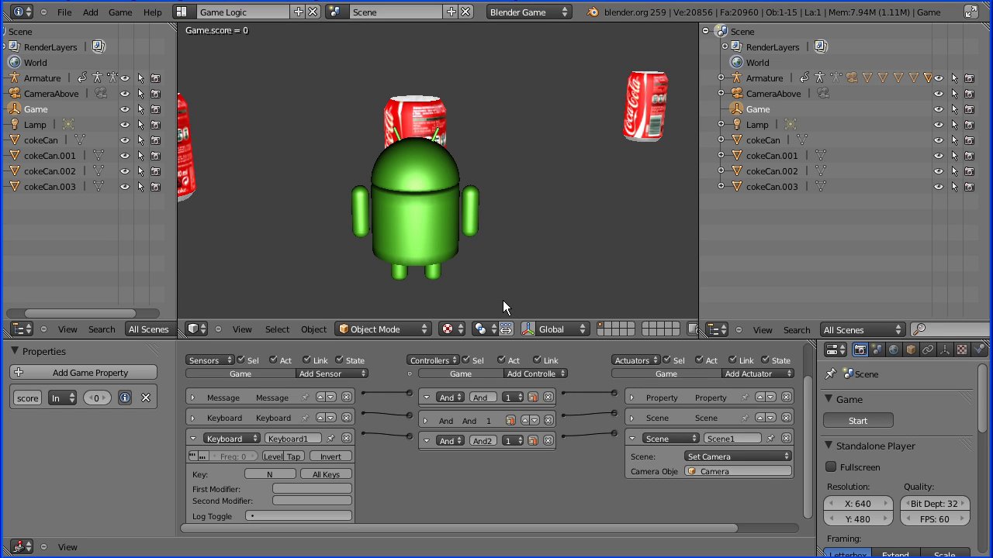
Step: Drive the Android into two cans, toggling top-down and follow cameras with N, then quit with Esc
key("Up")
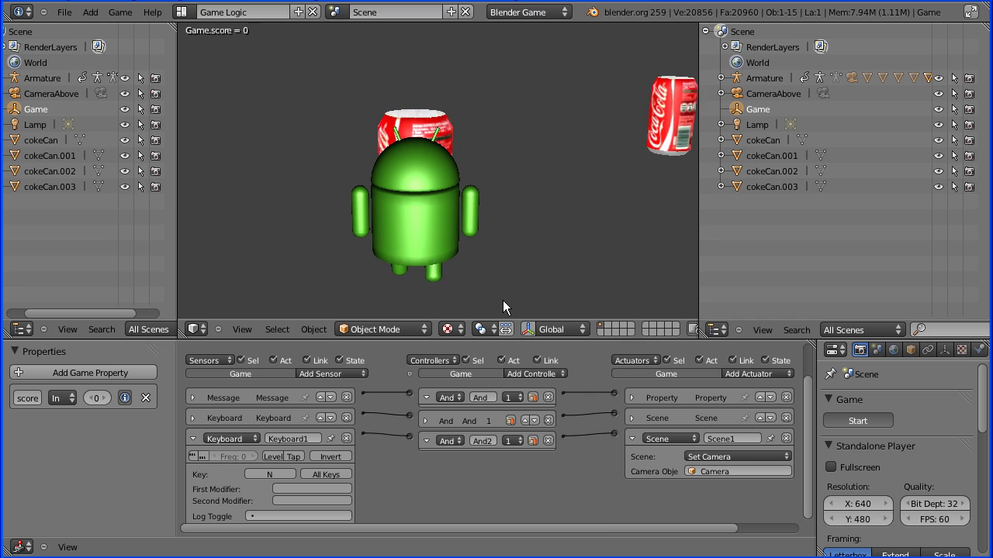
key("Right")
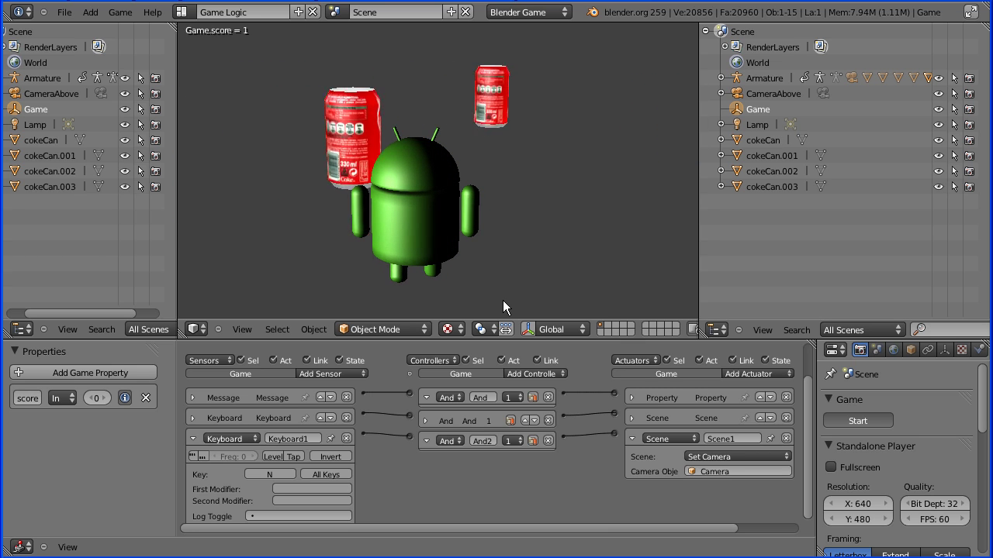
key("Up")
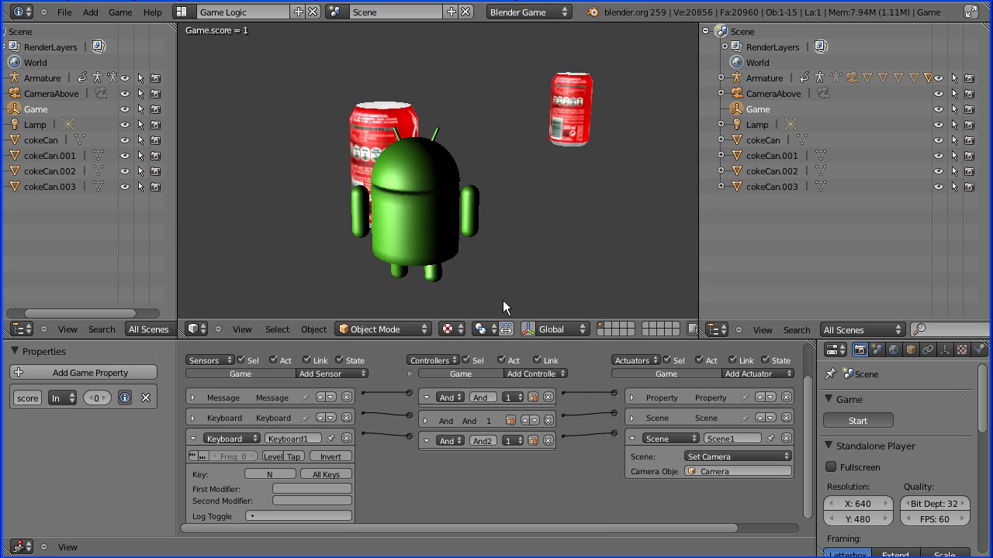
key("n")
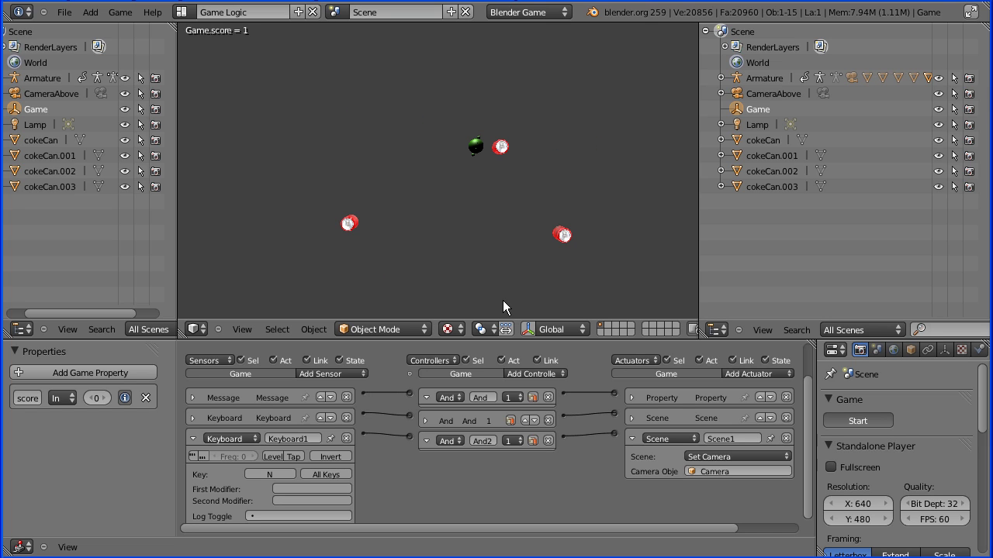
key("Up")
key("Up")
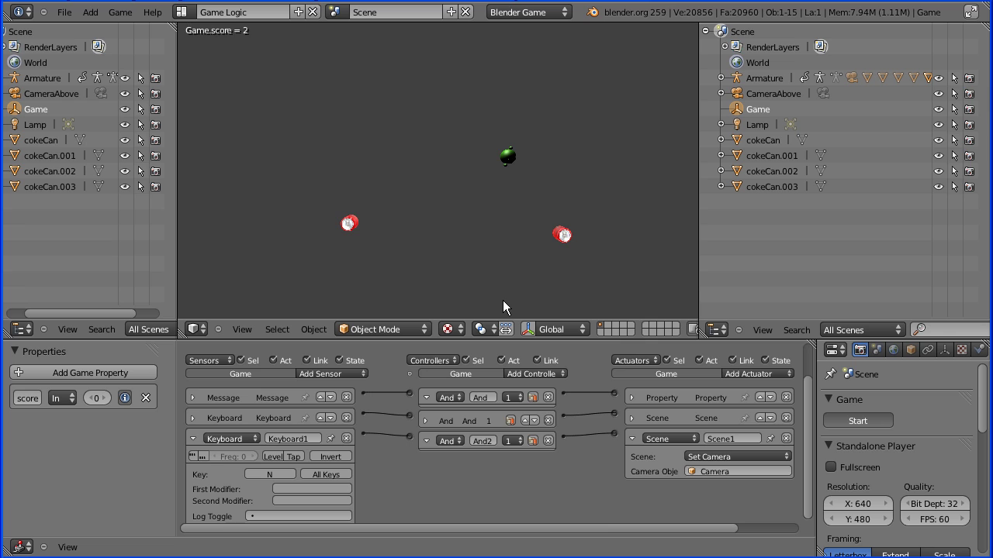
key("n")
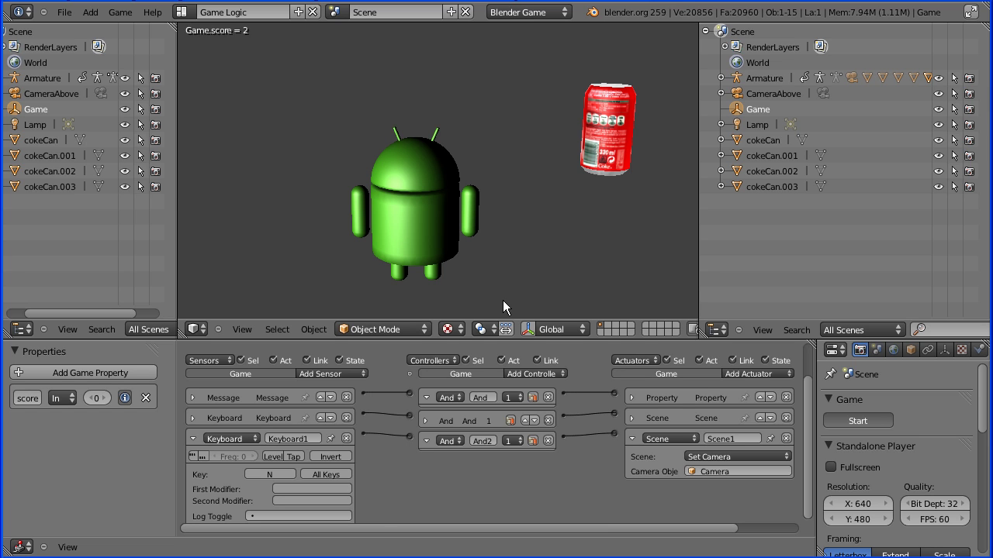
key("Escape")
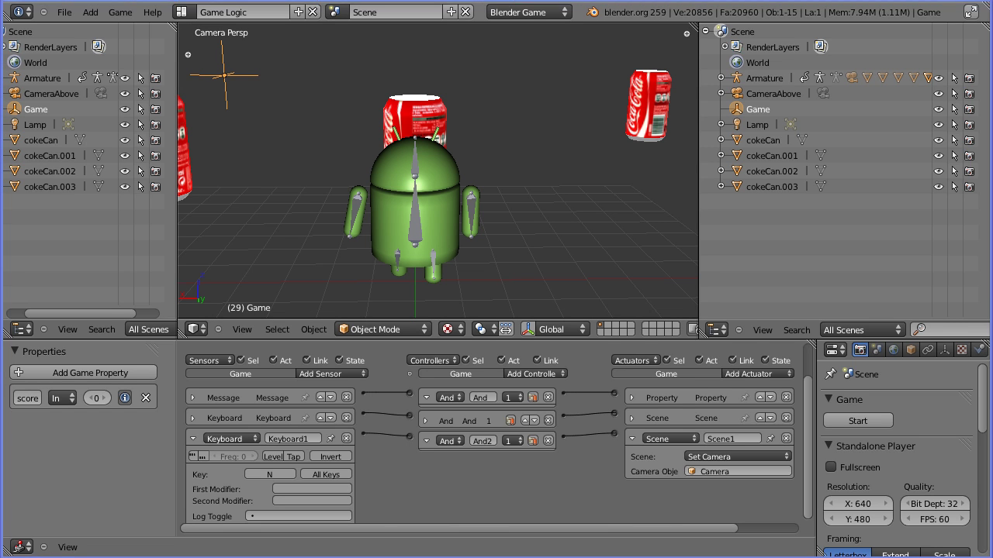
Step: Open AndroidCollect2.blend from the recent files list
left_click(65, 14)
mouse_move(90, 60)
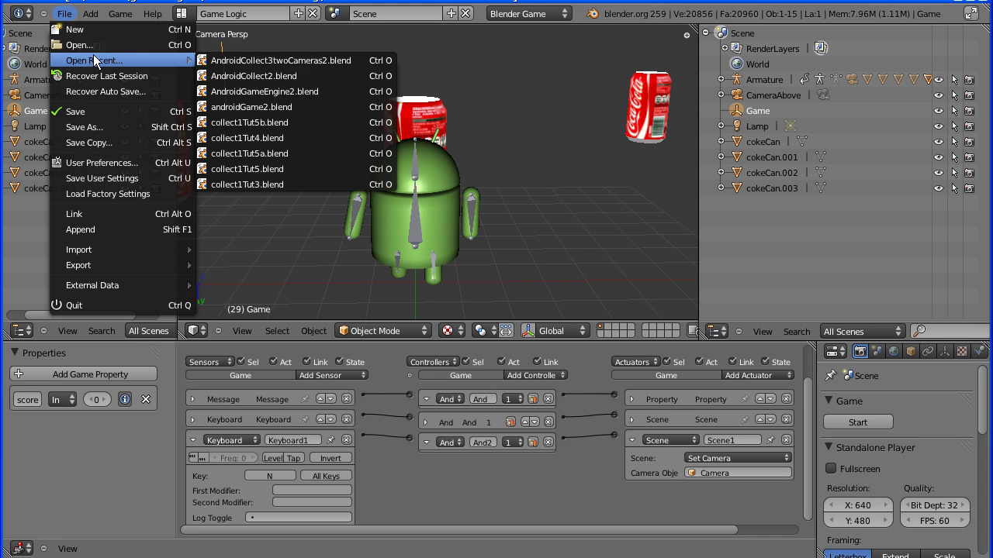
left_click(275, 78)
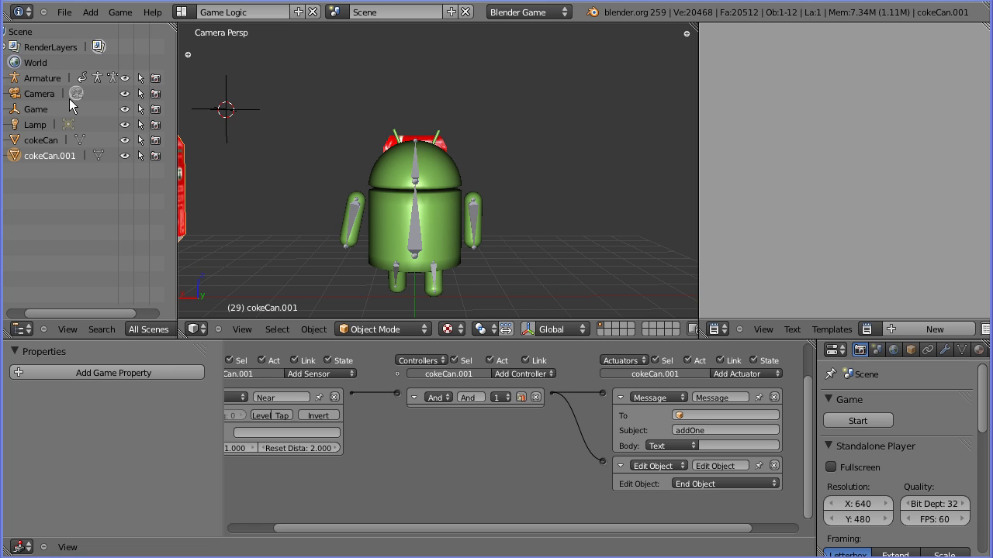
Step: Select the Armature and apply its rotation and scale, leaving rotation 0° and scale 1.000
left_click(41, 80)
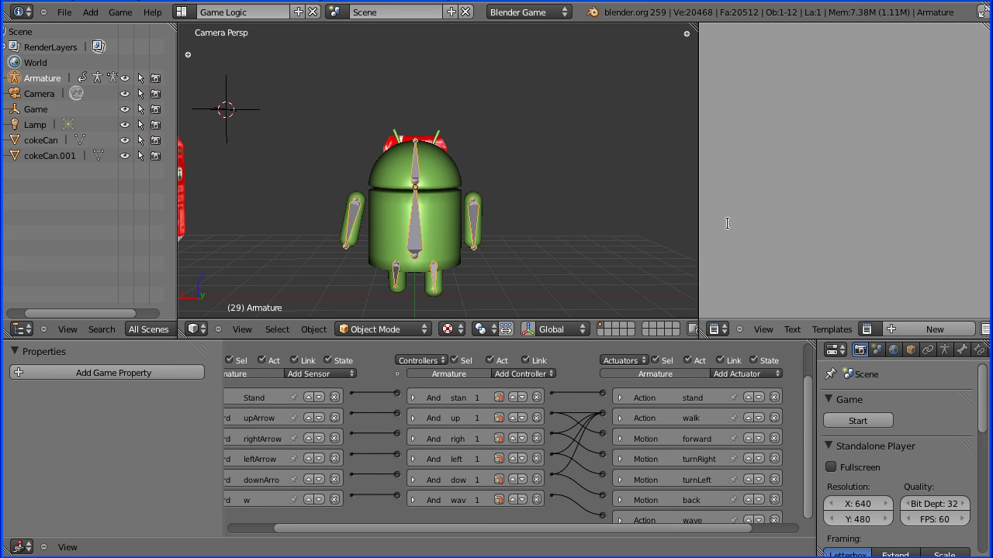
left_click(913, 351)
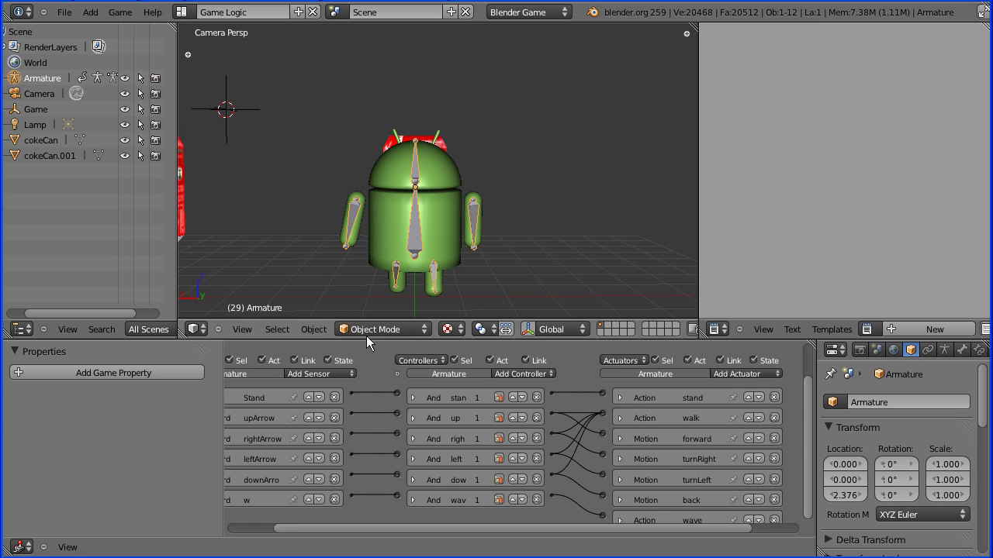
left_click(314, 329)
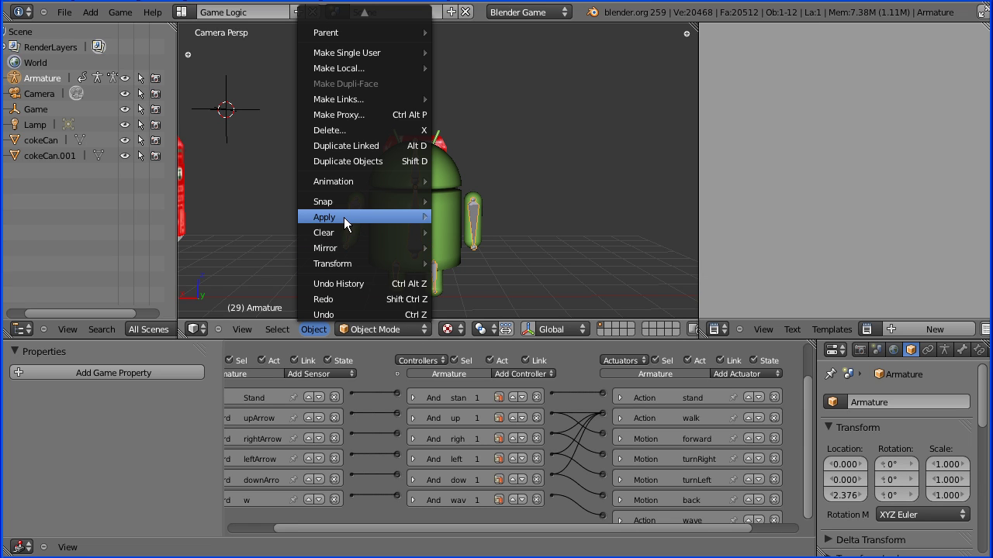
mouse_move(345, 221)
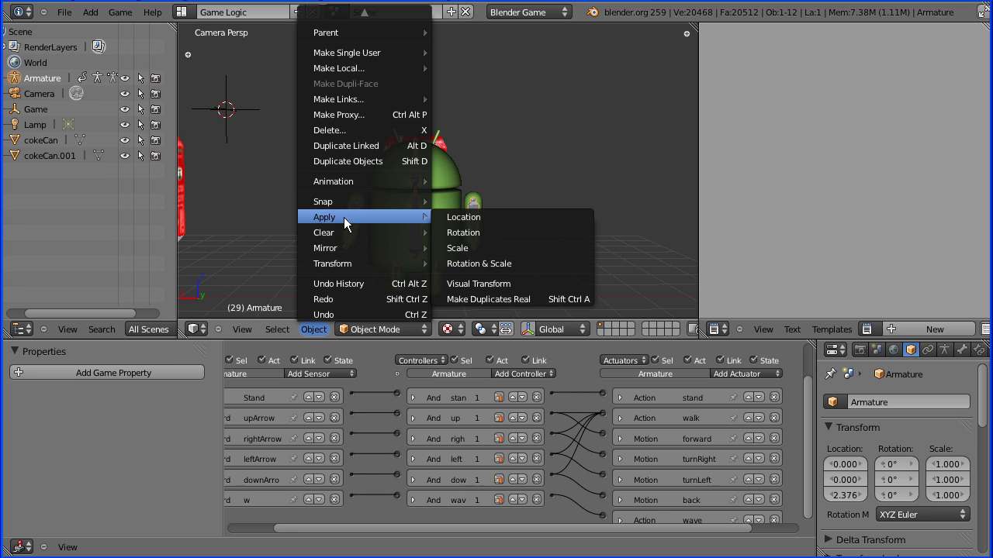
left_click(578, 265)
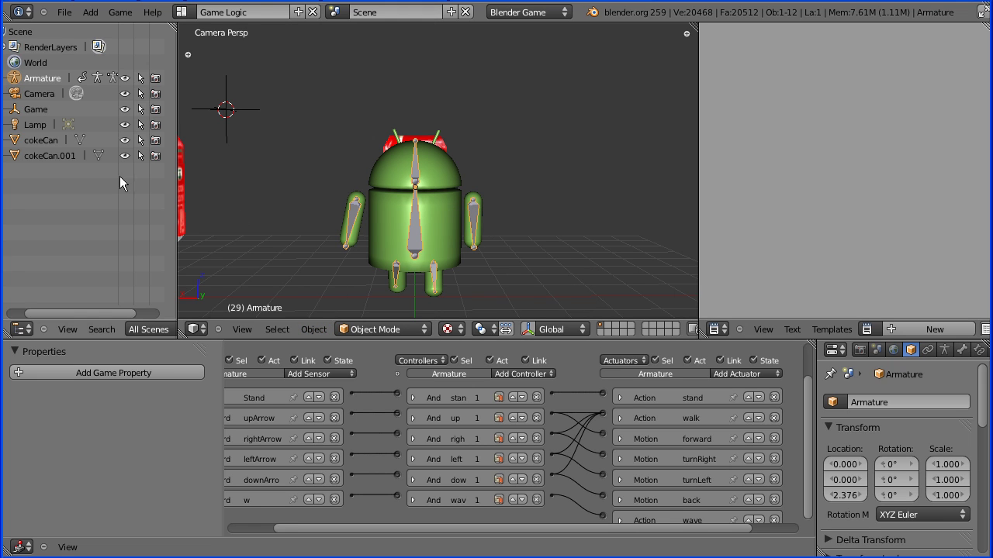
Step: Select the Camera and set its Relations parent to Armature
left_click(45, 99)
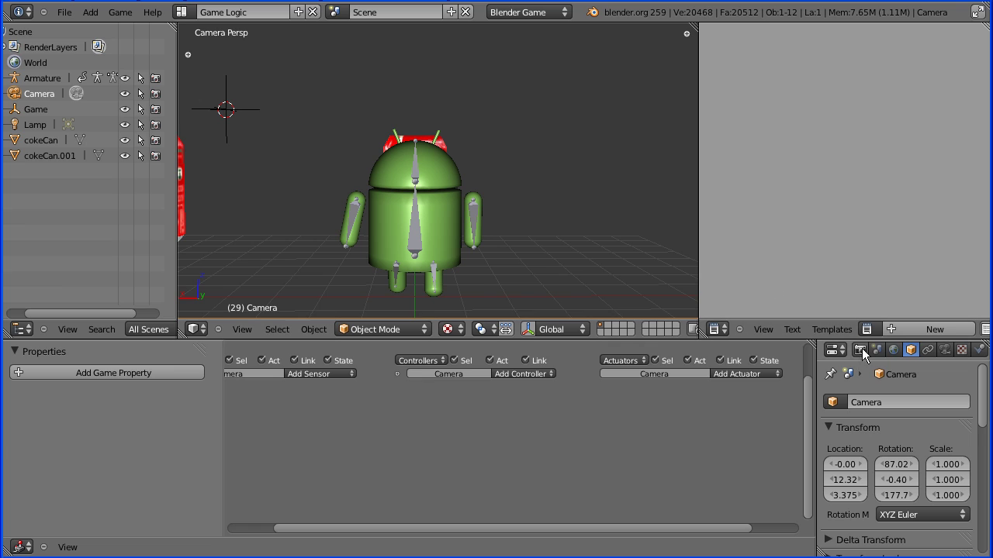
left_click_drag(984, 392, 986, 446)
left_click(926, 448)
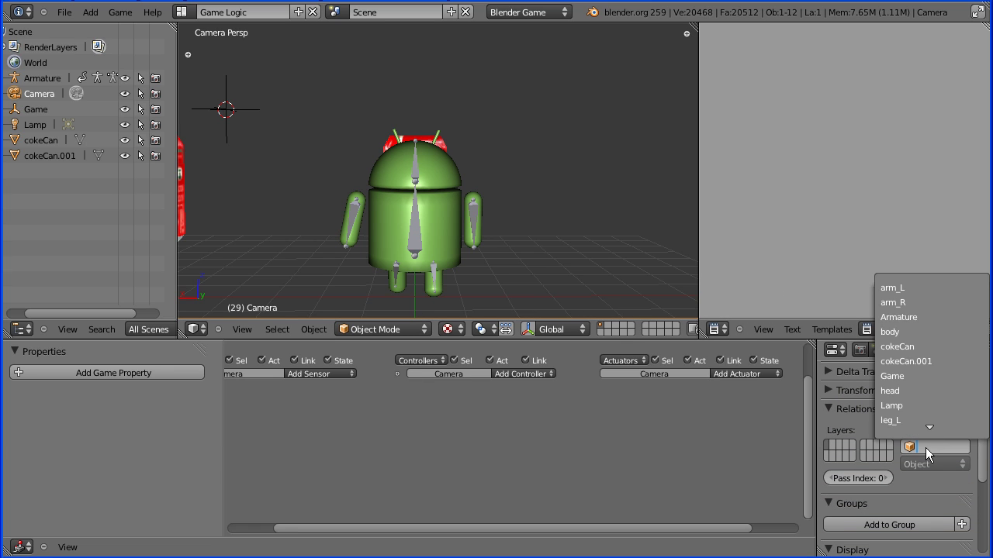
left_click(898, 317)
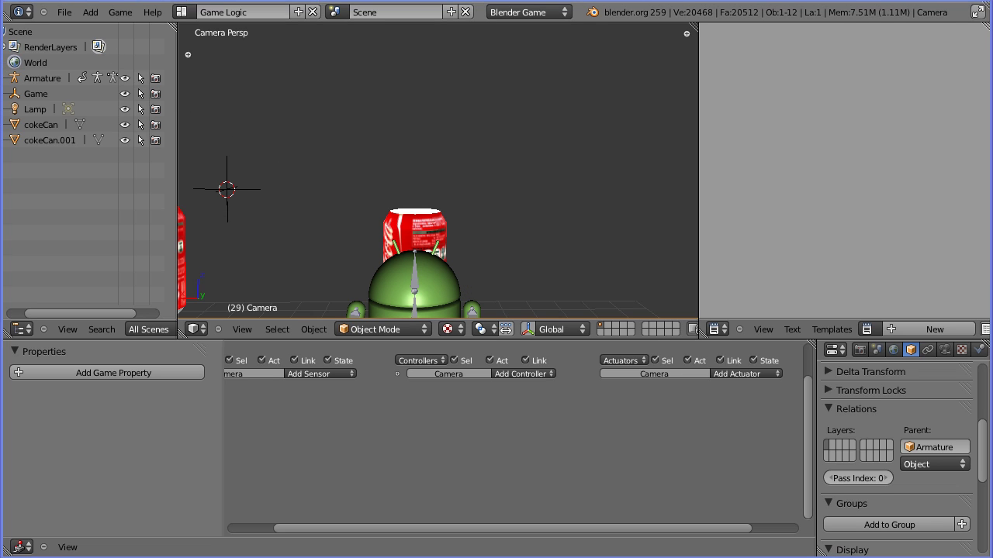
Step: Make the 3D view full screen in quad view, then rotate the camera to frame the whole Android
left_click(254, 331)
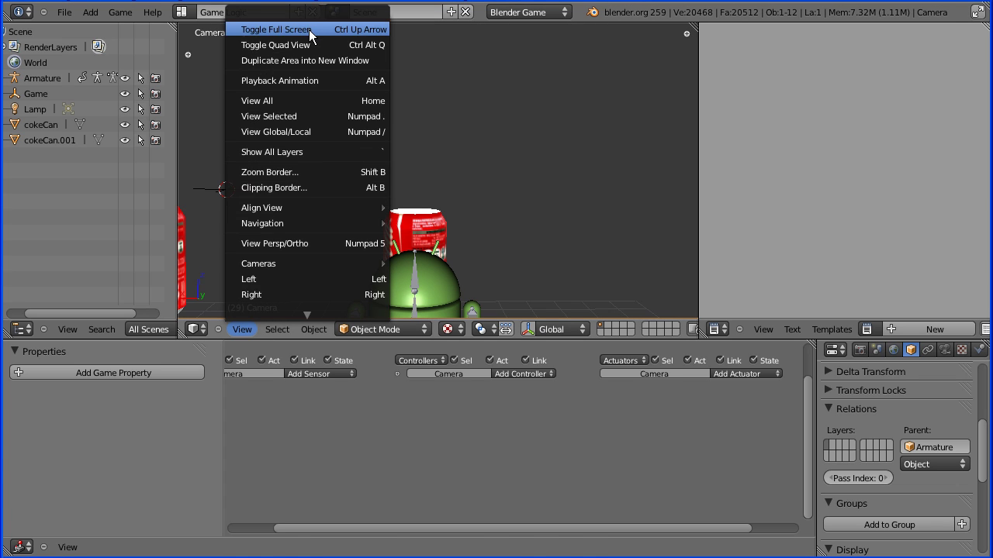
left_click(311, 30)
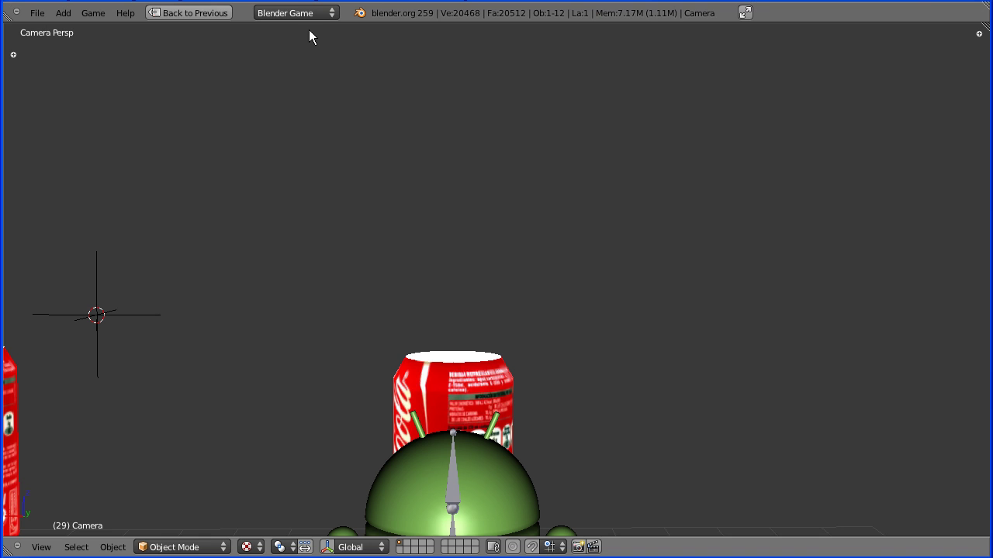
left_click(41, 548)
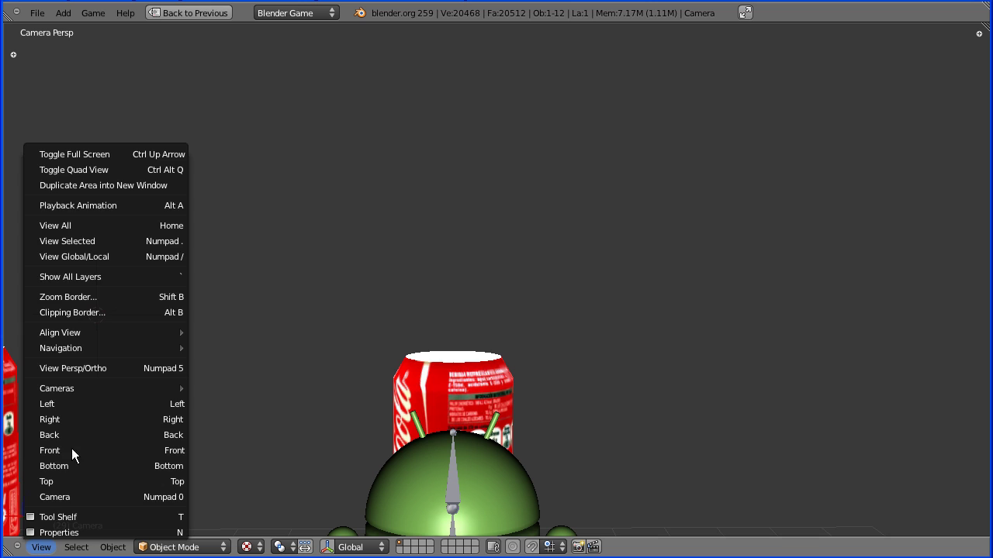
left_click(113, 171)
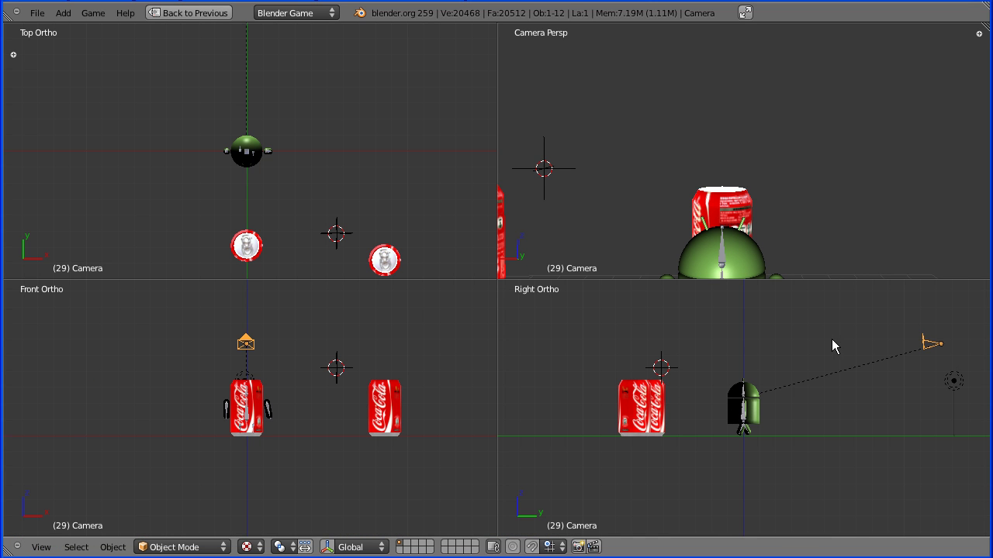
key("r")
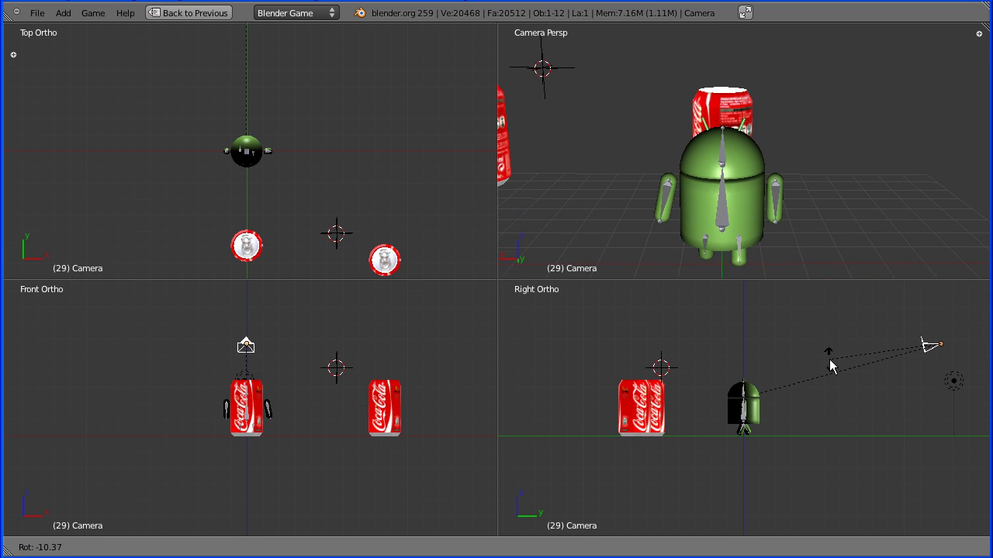
left_click(830, 368)
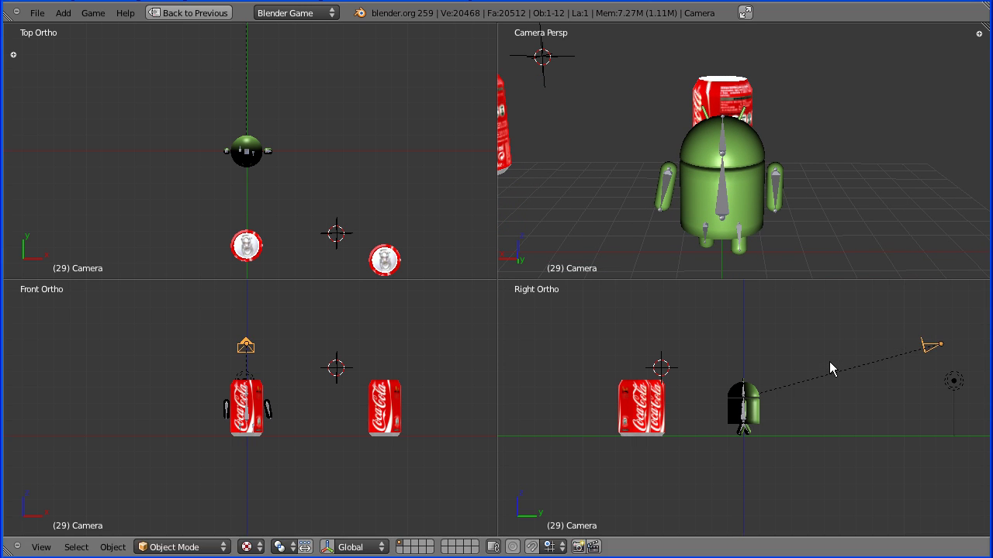
Step: Leave full screen and quad view, then look through the scene camera in a single view
left_click(43, 547)
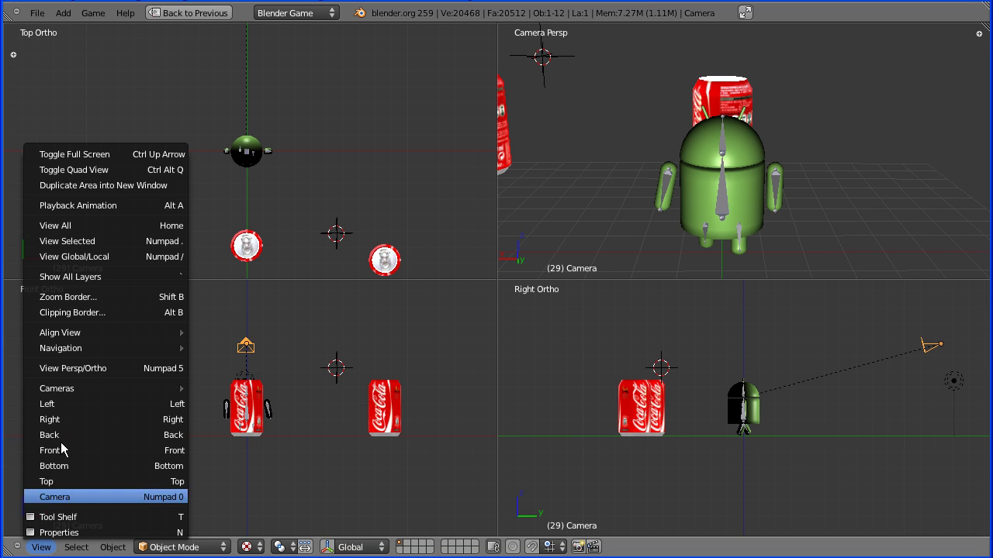
left_click(78, 154)
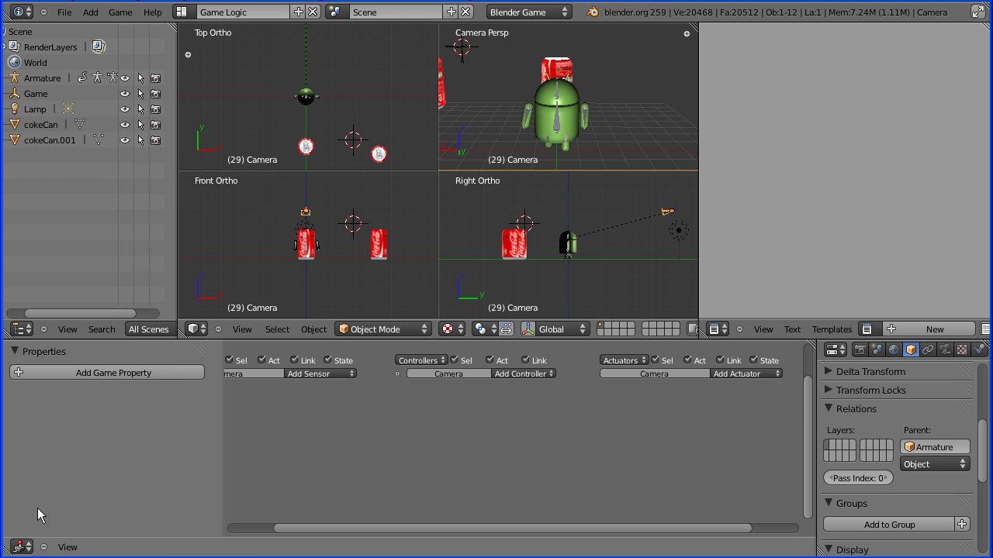
left_click(242, 329)
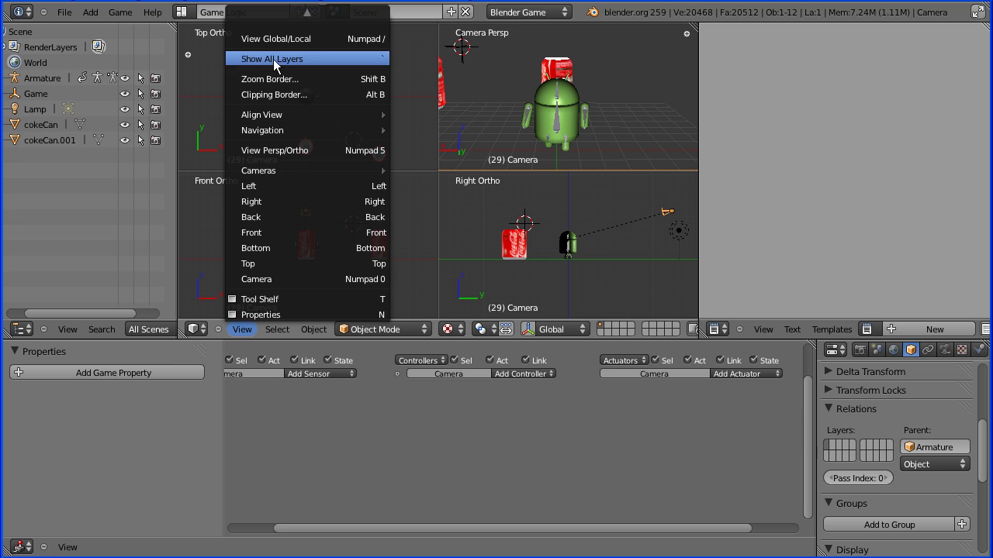
mouse_move(300, 24)
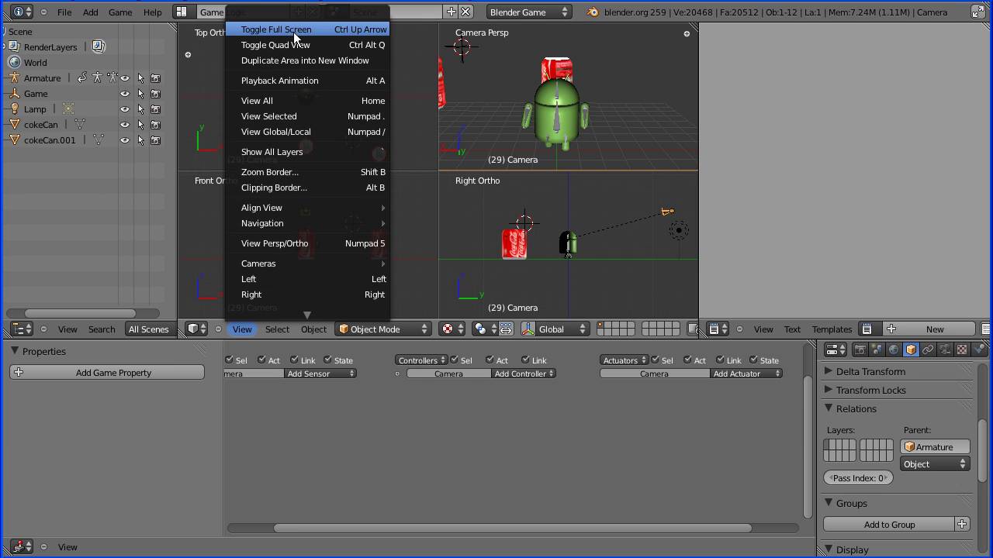
left_click(294, 45)
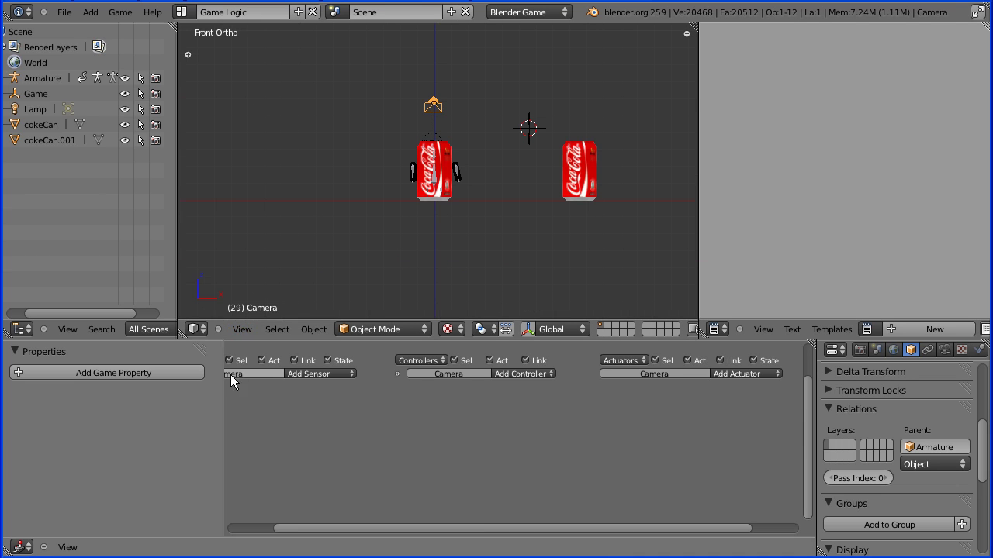
left_click(242, 329)
left_click(269, 279)
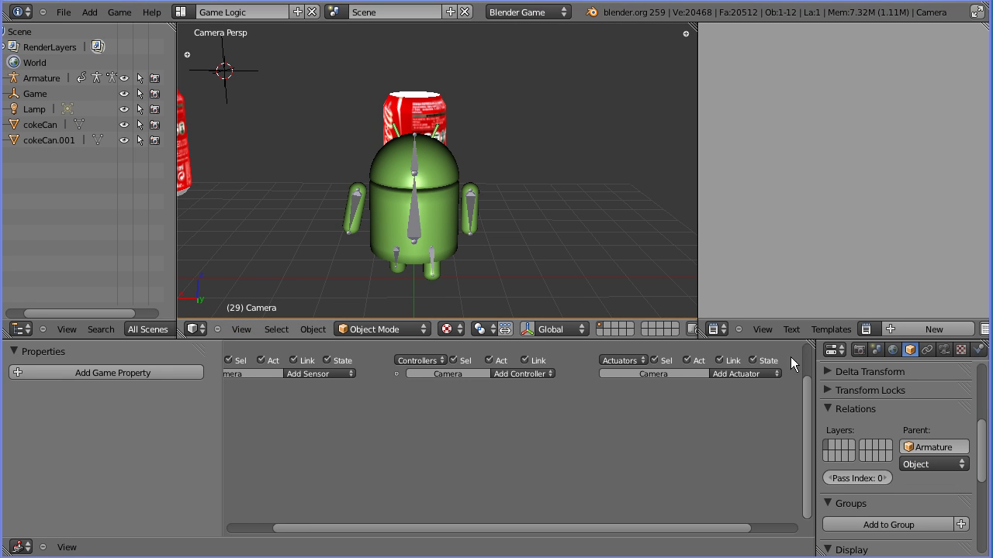
left_click(858, 350)
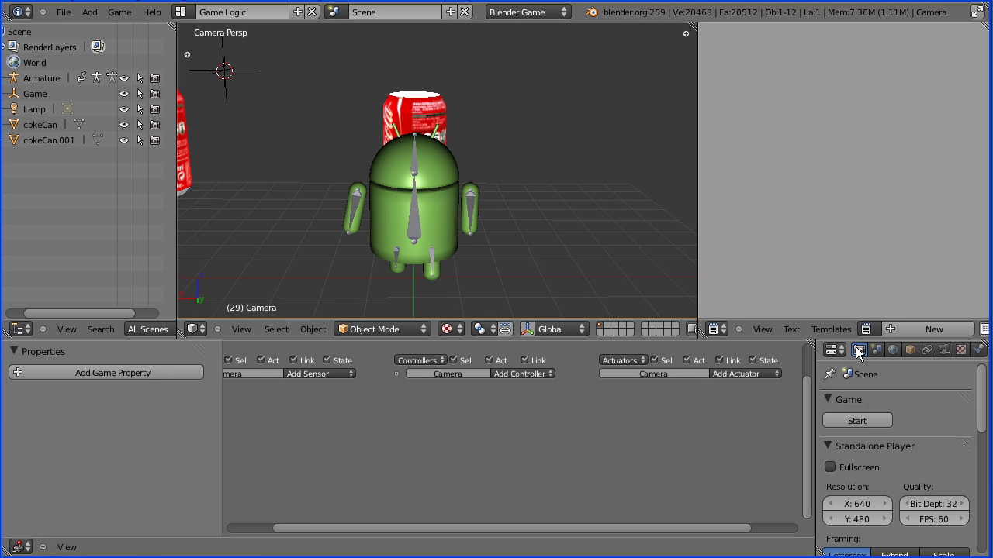
left_click(857, 424)
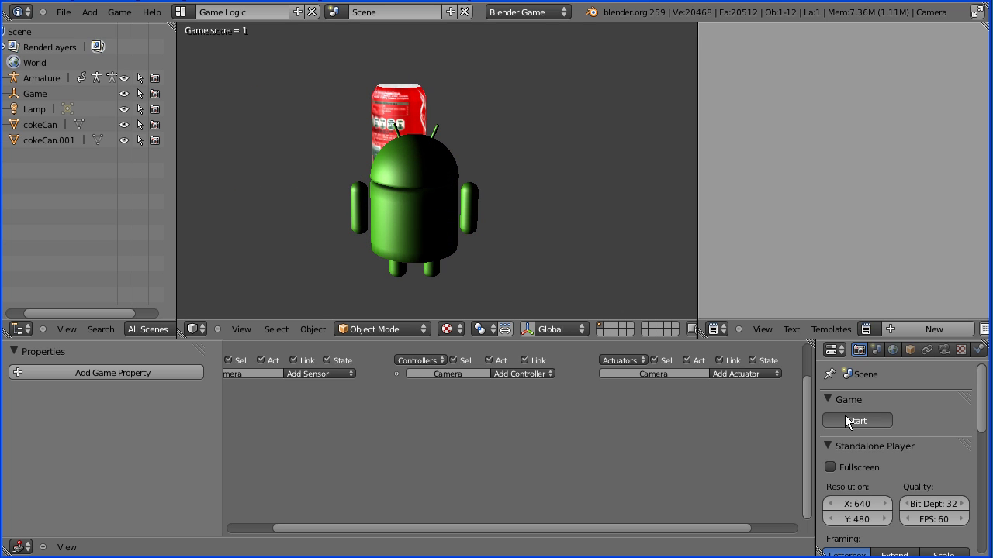
key("Escape")
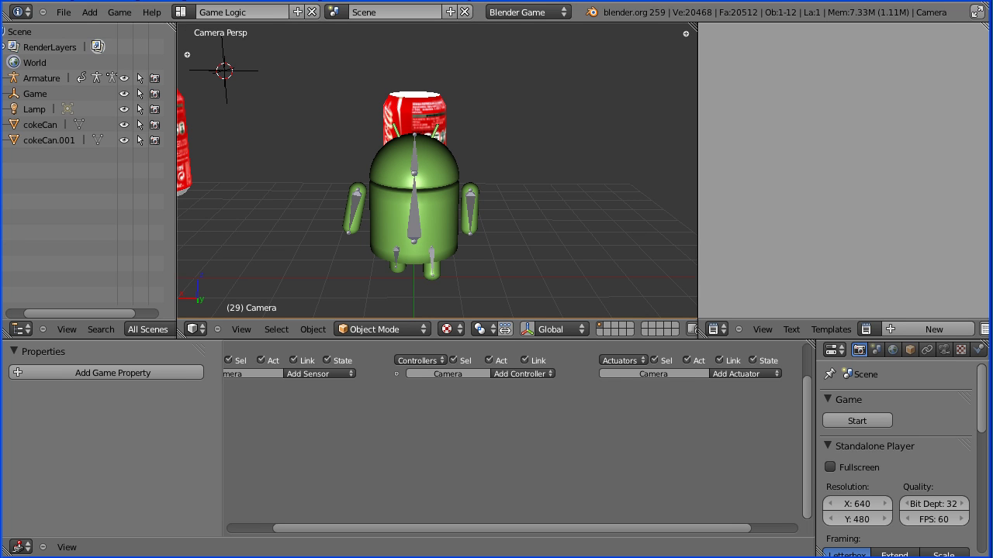
Step: Snap the 3D cursor to the world center at the Android's feet
left_click(316, 331)
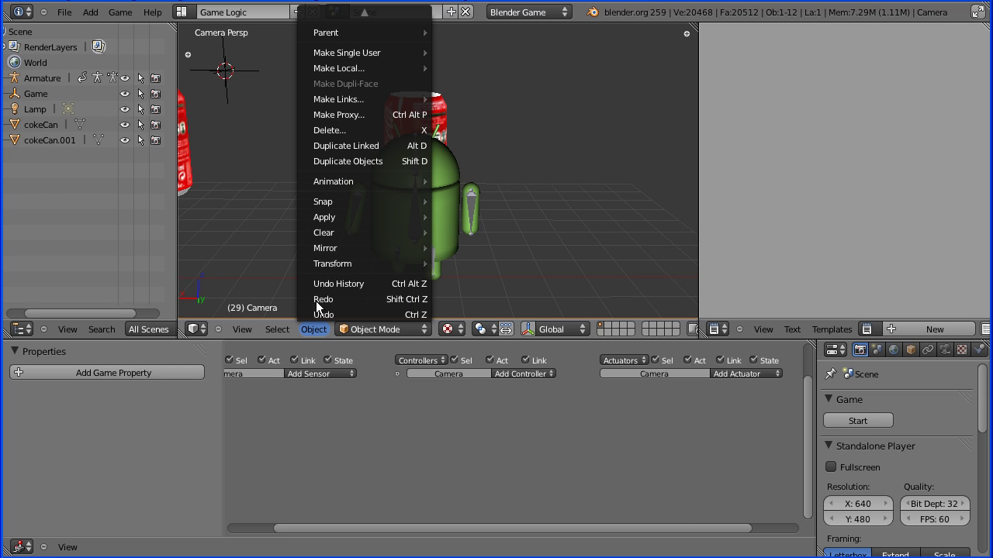
mouse_move(354, 201)
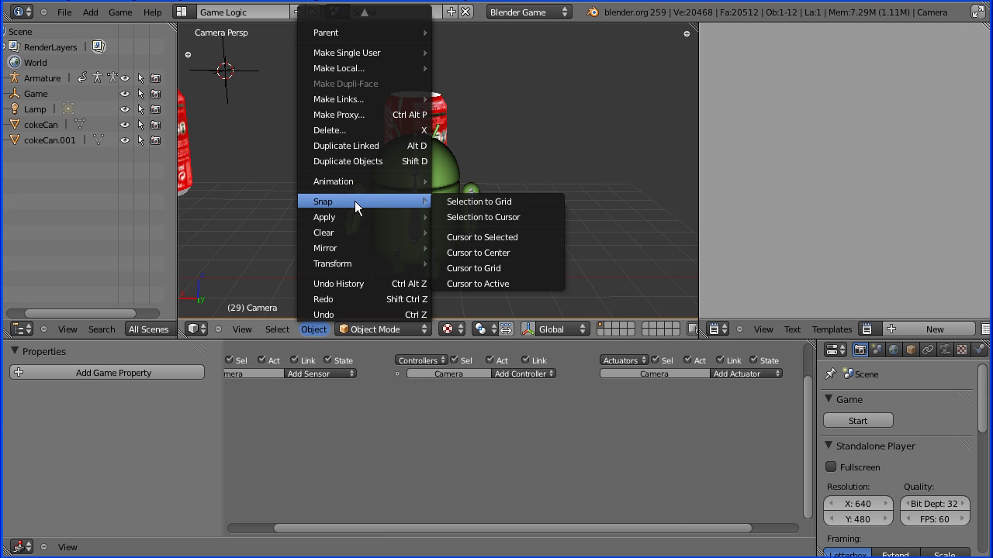
left_click(530, 253)
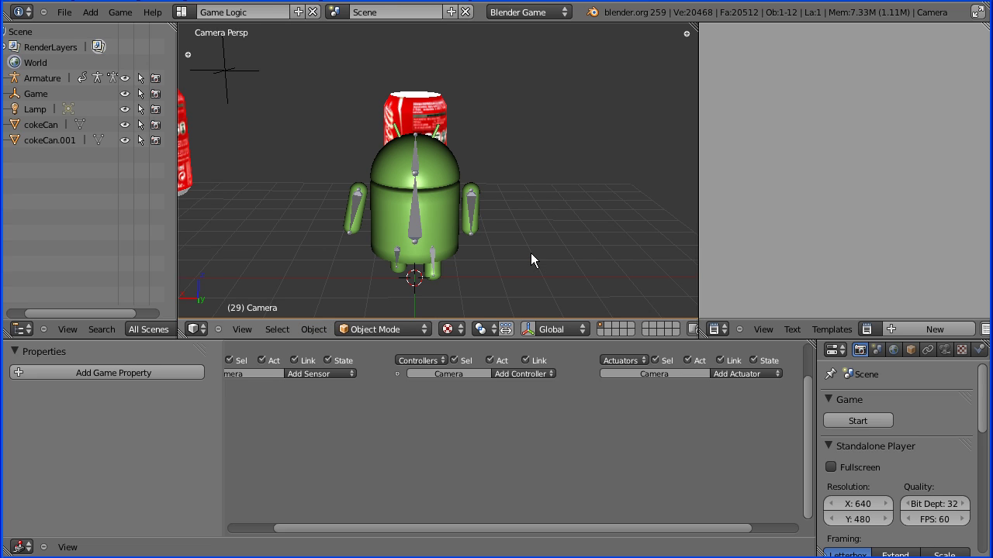
Step: Add a new camera at the 3D cursor and rename it CameraTop
left_click(93, 16)
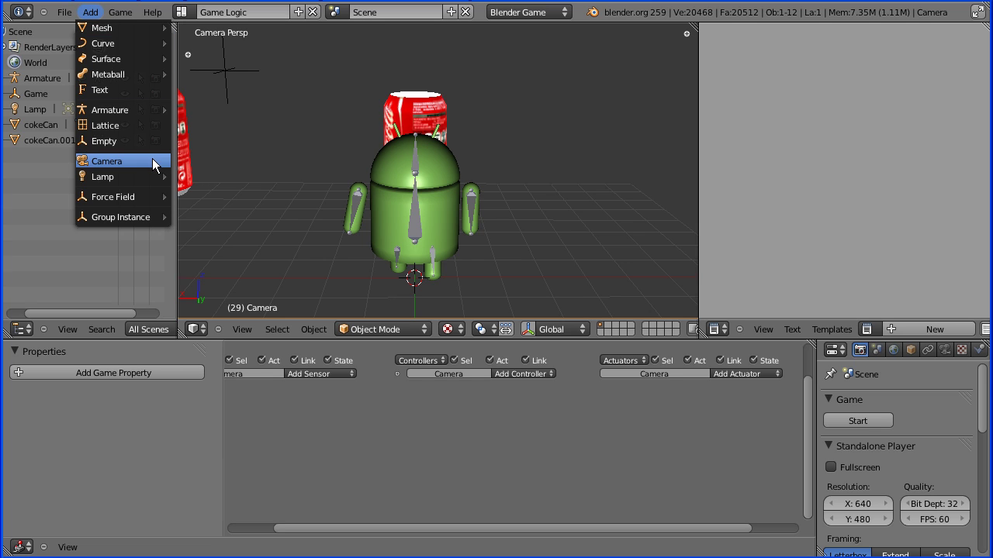
left_click(152, 160)
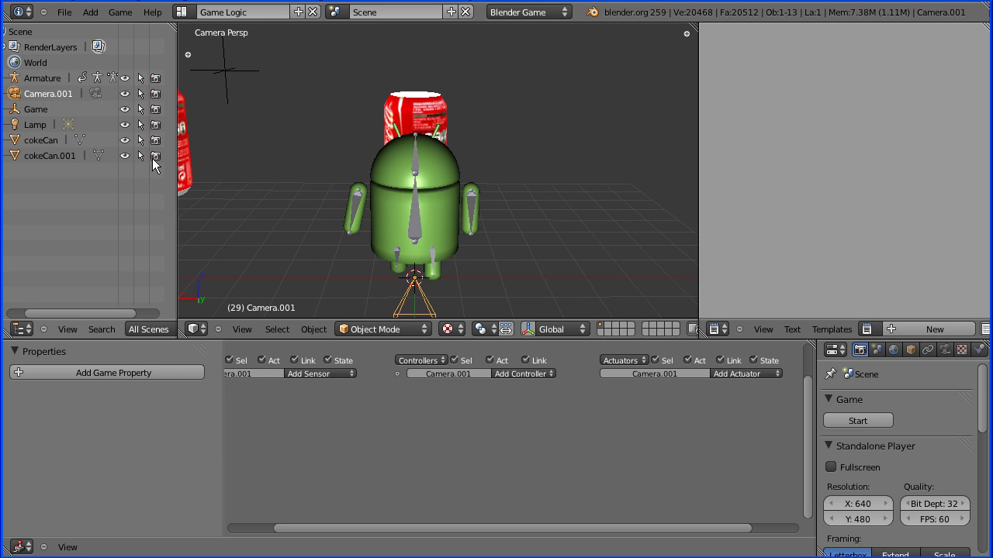
left_click(911, 349)
left_click(908, 405)
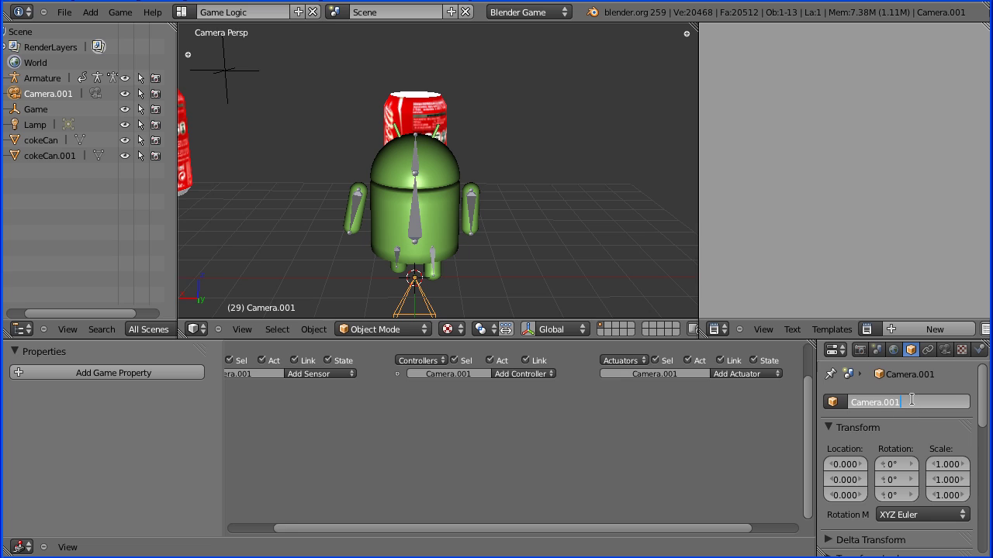
key("BackSpace")
key("BackSpace")
key("BackSpace")
key("BackSpace")
type("Top")
key("Return")
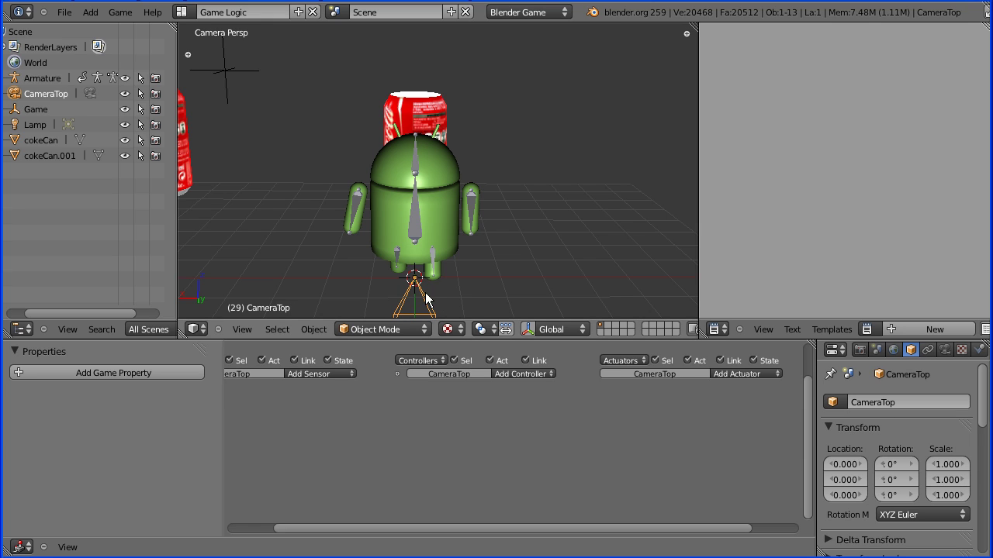
Step: Set CameraTop's Z location to 80
left_click(844, 495)
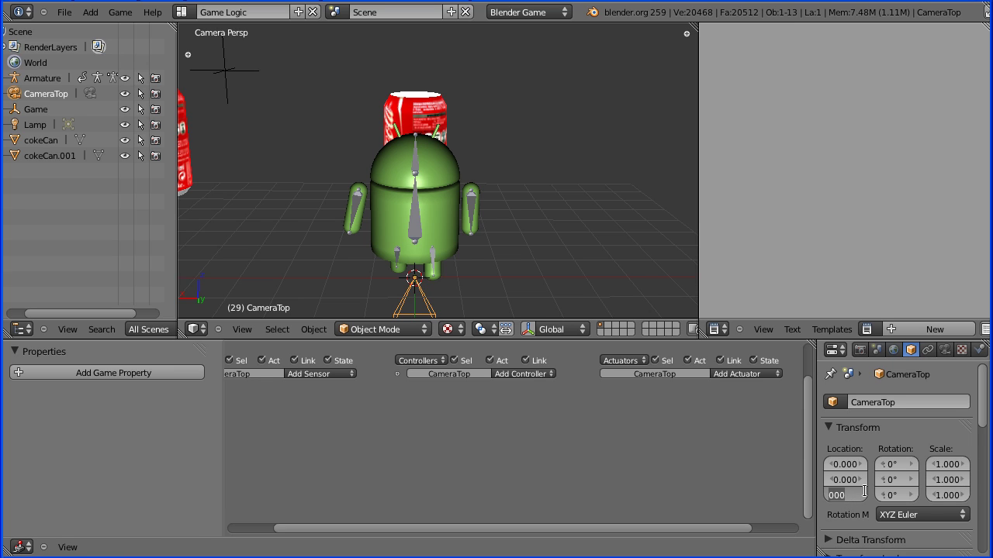
key("BackSpace")
type("00")
key("Return")
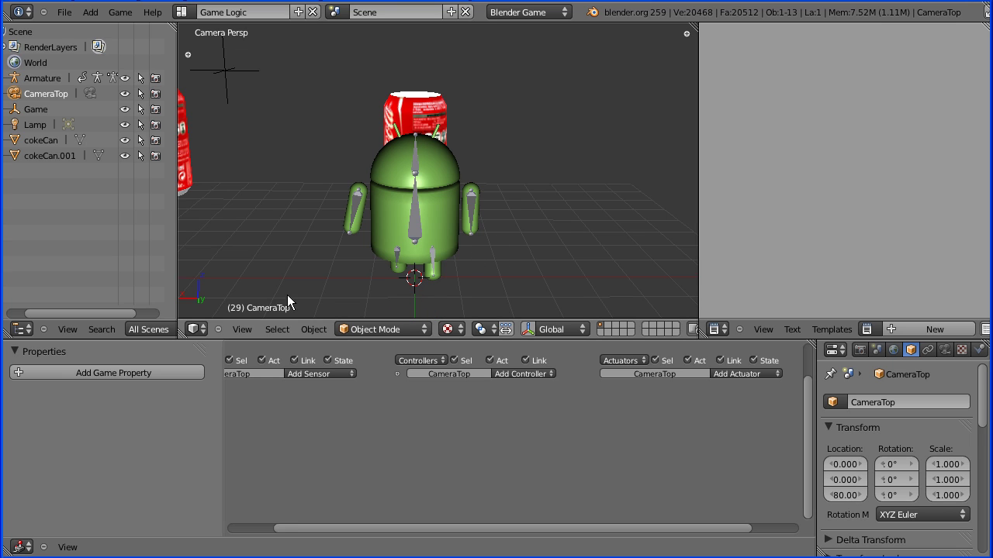
Step: Set CameraTop as the scene's active camera for a top-down view
left_click(243, 331)
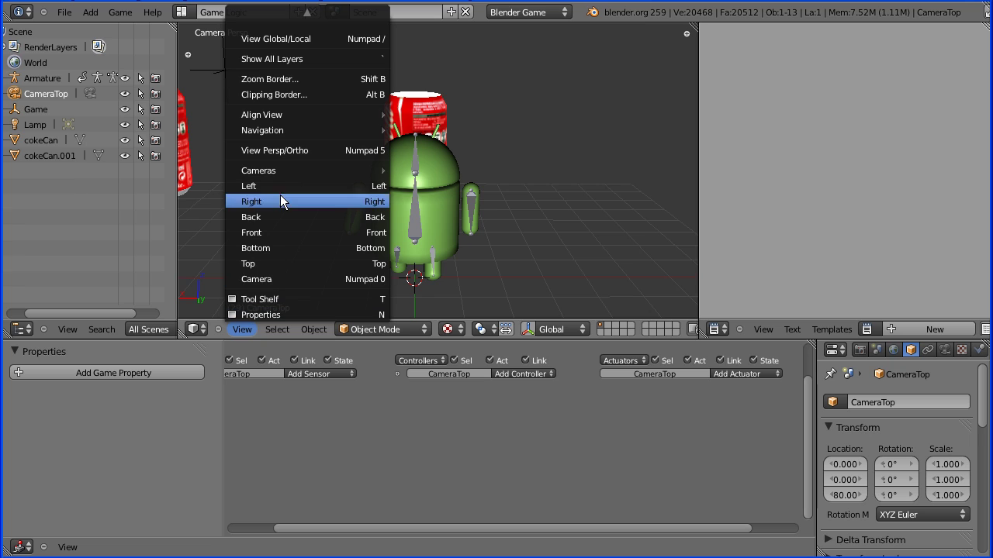
mouse_move(288, 171)
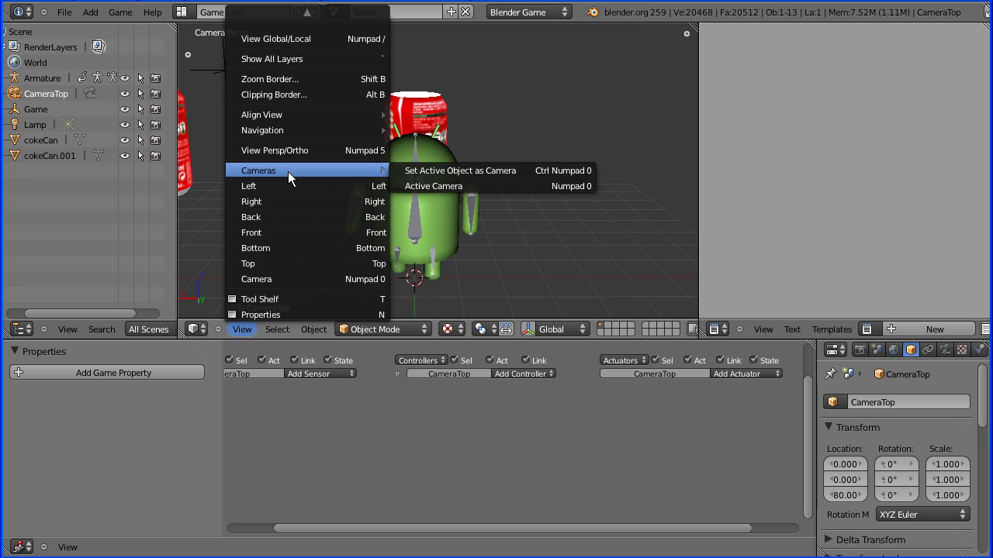
left_click(534, 175)
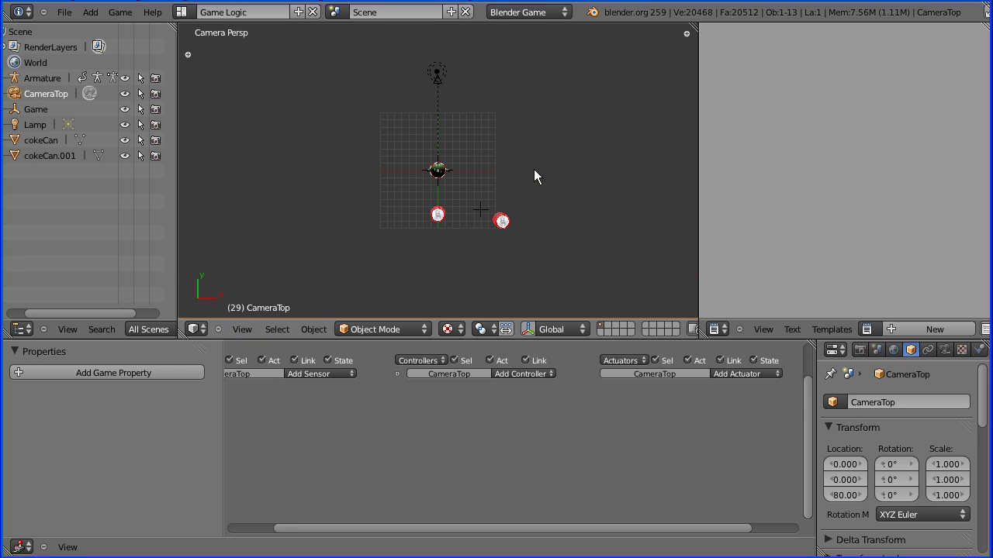
Step: Start the game from the Render tab's Game panel to test CameraTop, then stop with Esc
left_click(860, 350)
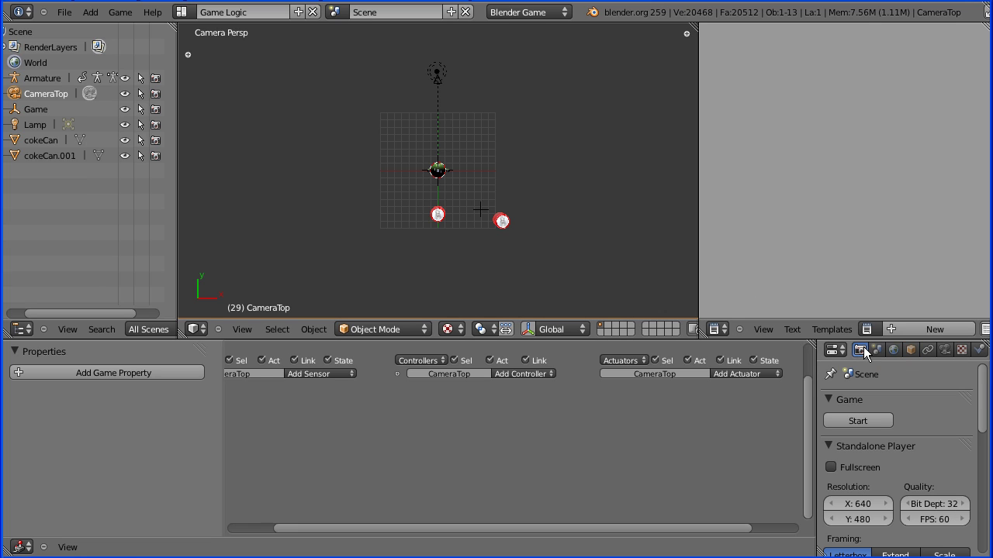
left_click(863, 423)
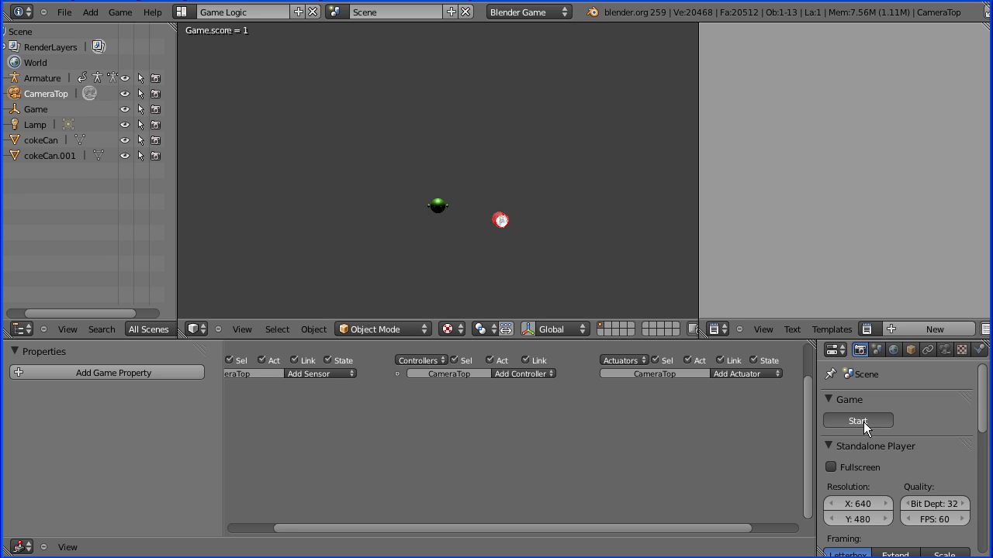
key("Escape")
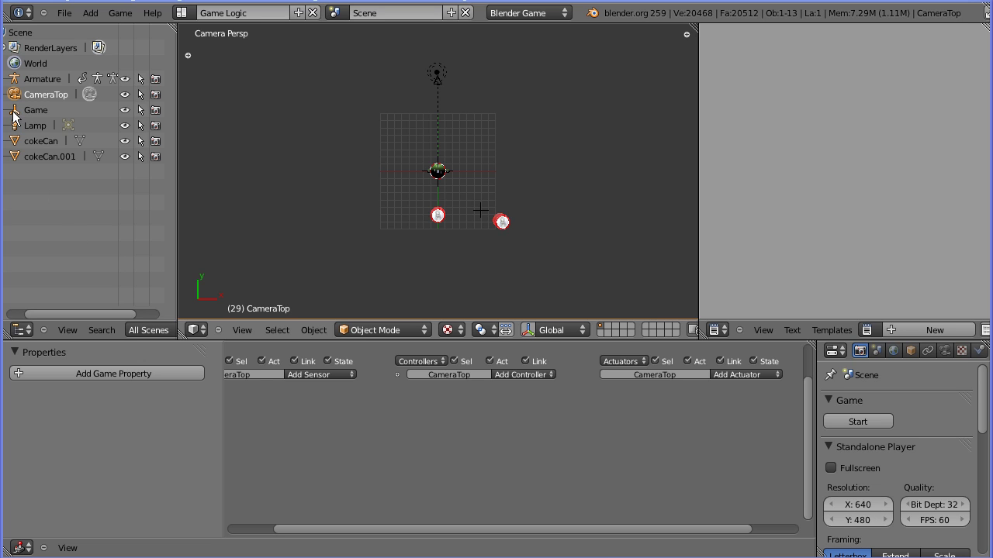
Step: Select the Game empty and narrow the properties column to widen the logic editor
left_click(41, 109)
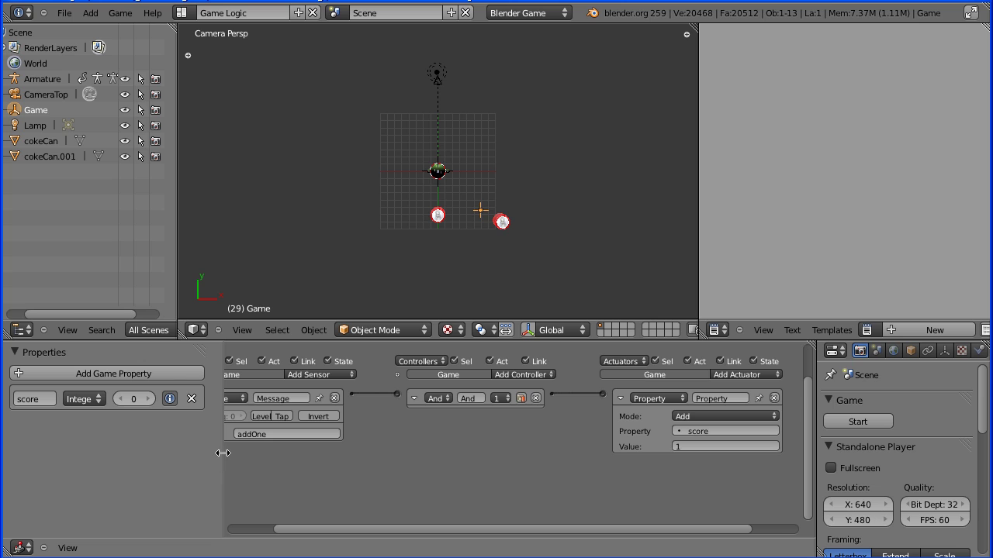
left_click_drag(222, 453, 117, 453)
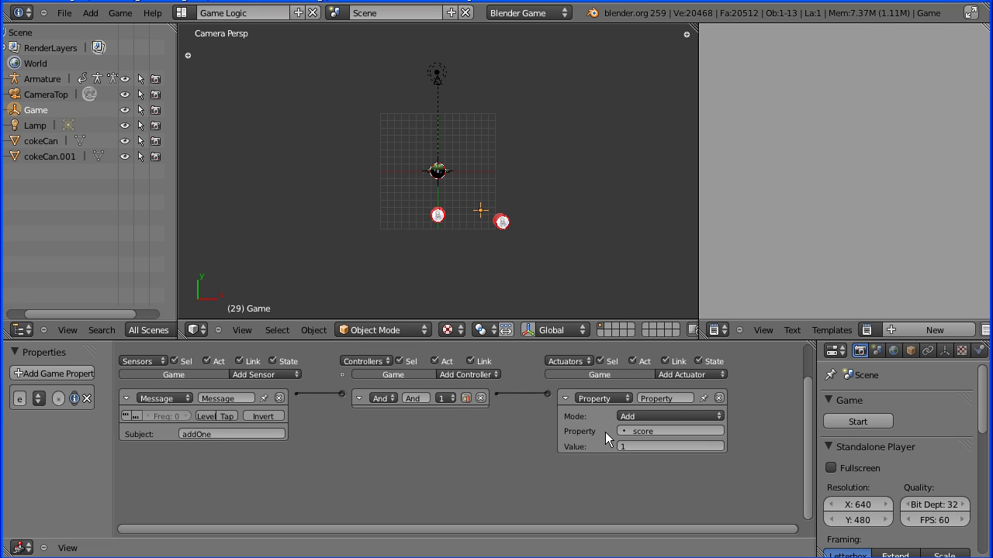
Step: Add a Keyboard sensor to the Game empty triggered by the N key
key("n")
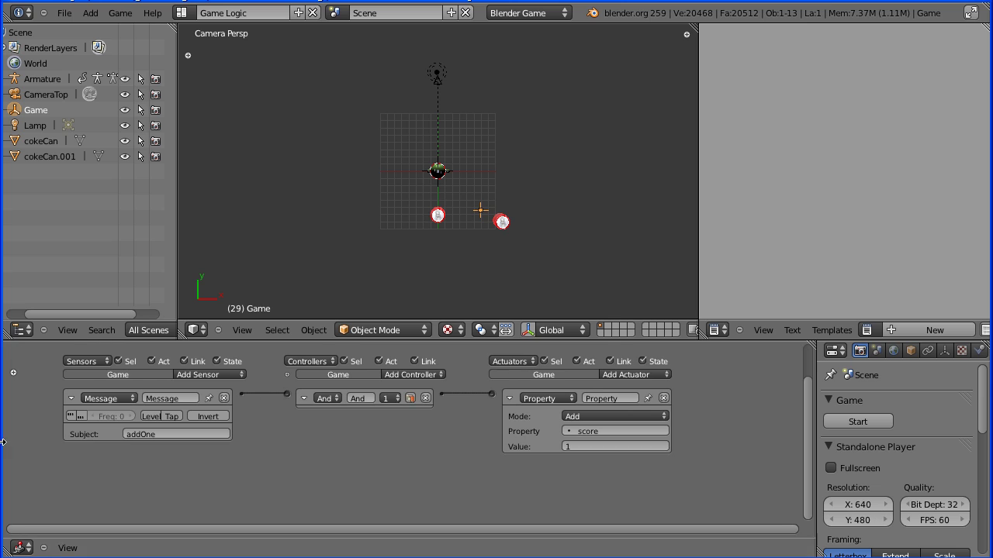
left_click(72, 398)
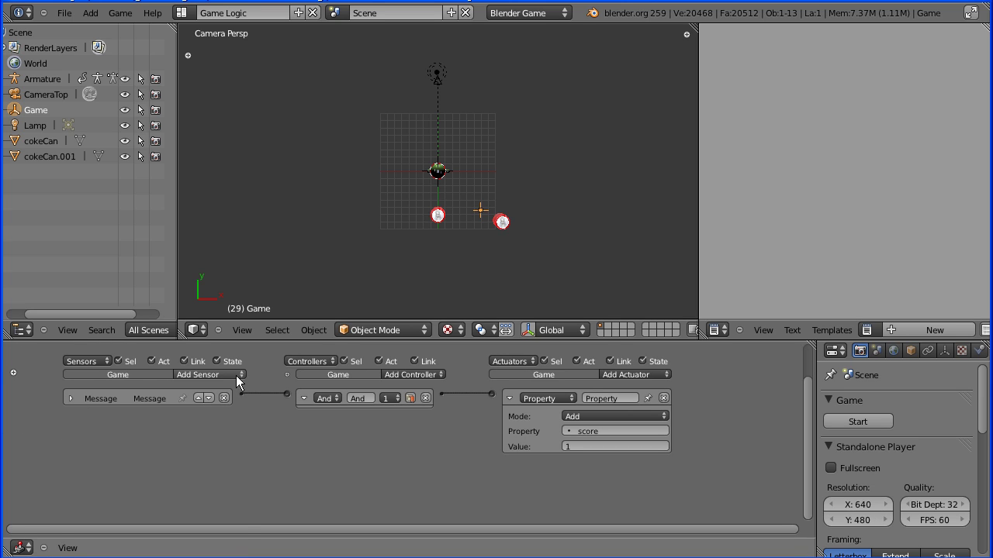
left_click(236, 376)
left_click(208, 445)
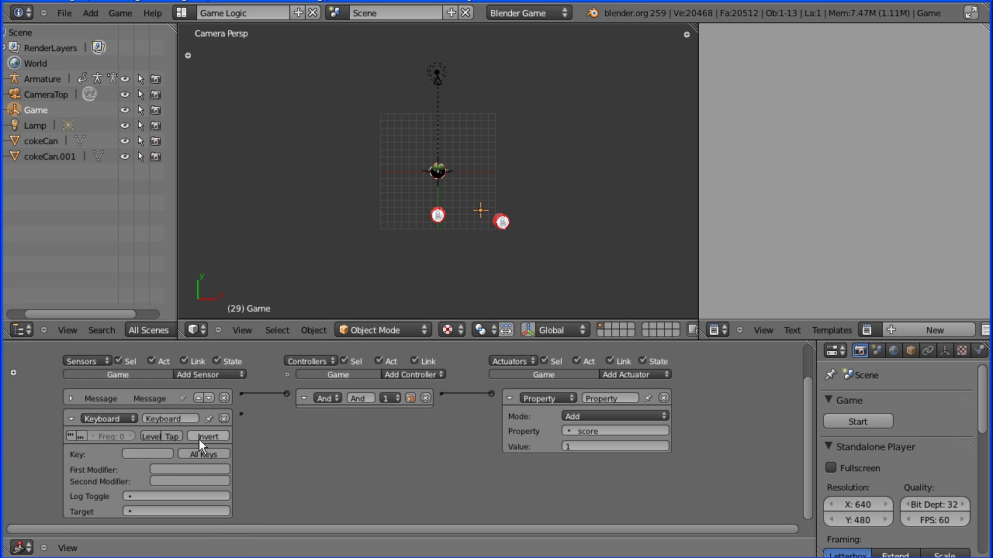
scroll(294, 474, "up", 1)
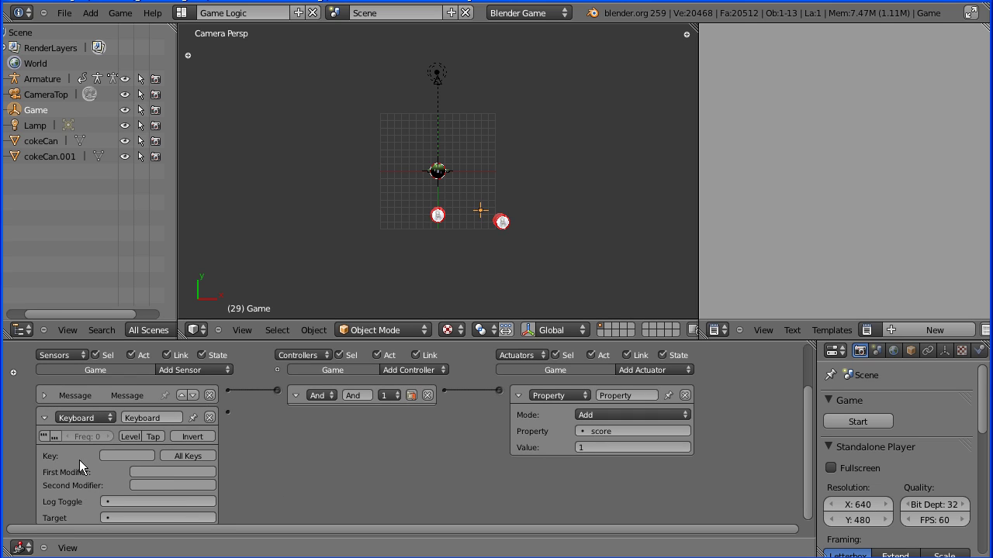
left_click(117, 457)
key("n")
Step: Add a second And controller, And1, to the Game empty
left_click(291, 395)
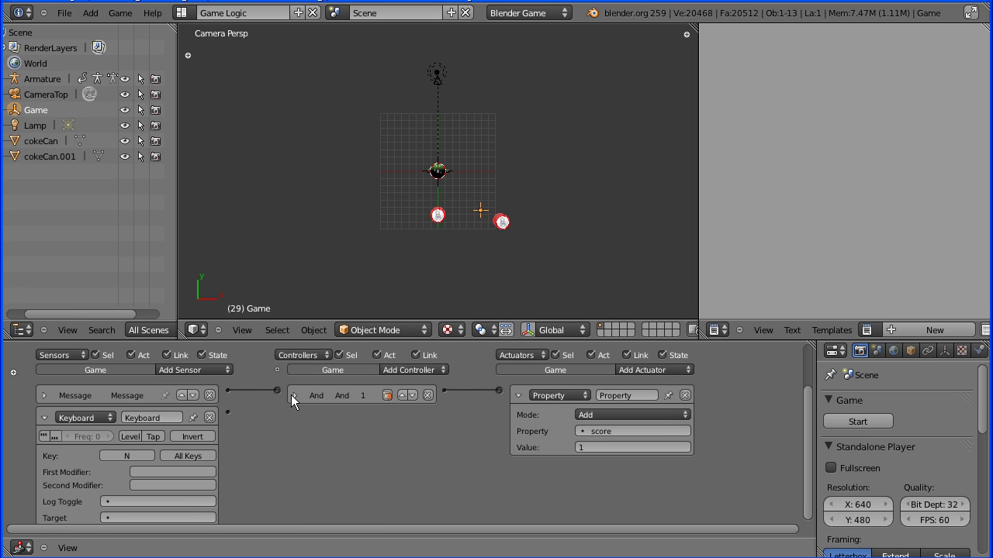
left_click(392, 365)
left_click(408, 382)
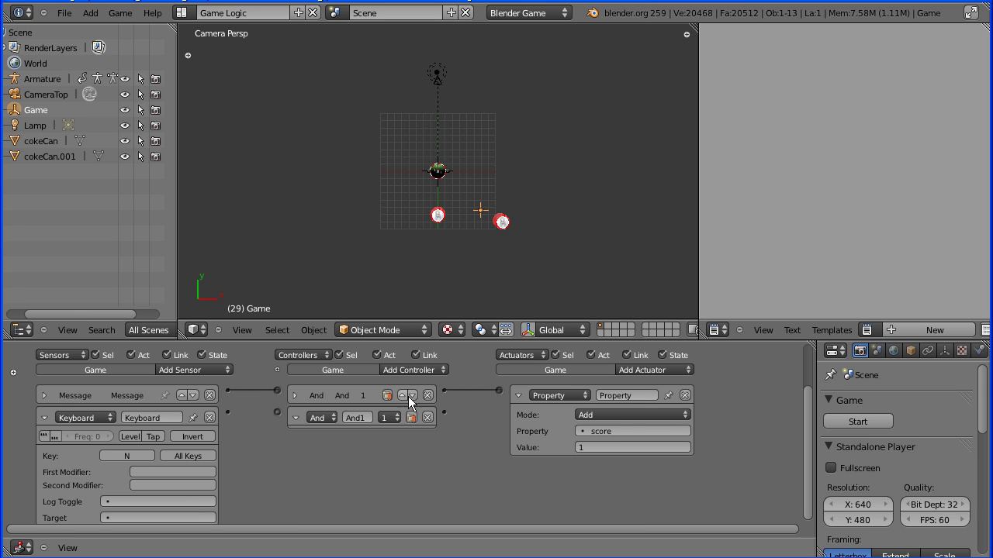
left_click(518, 395)
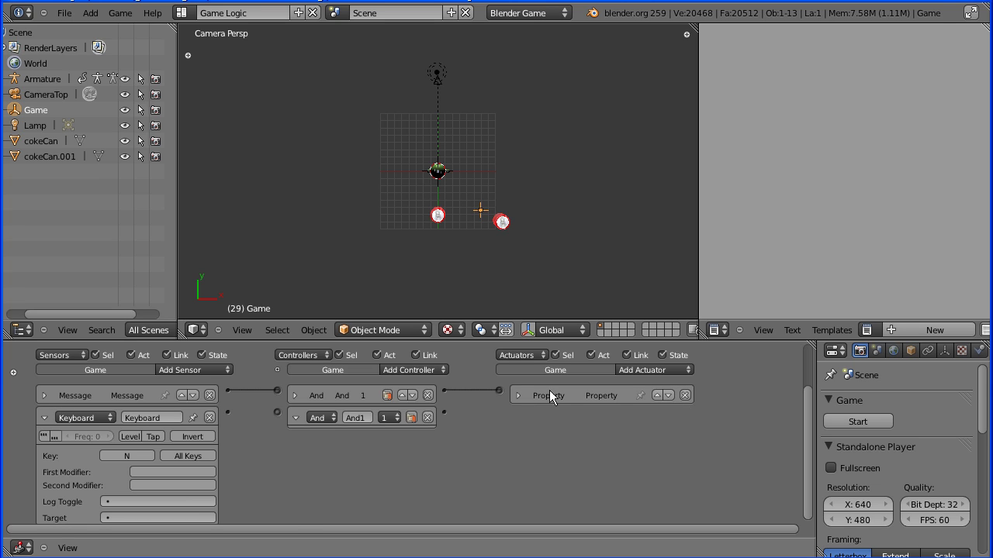
Step: Add a Scene actuator in Set Camera mode with Camera as the camera object
left_click(660, 370)
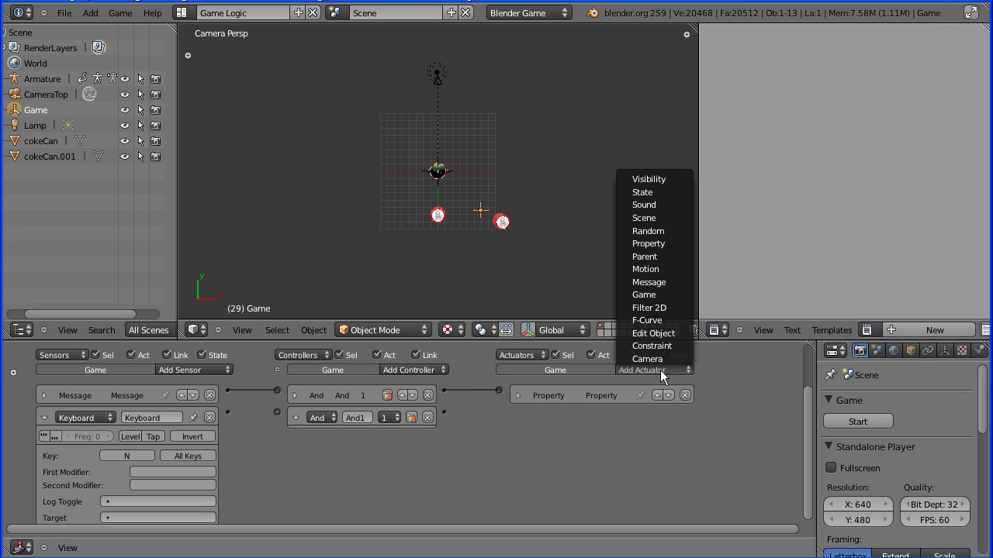
left_click(663, 217)
left_click(641, 436)
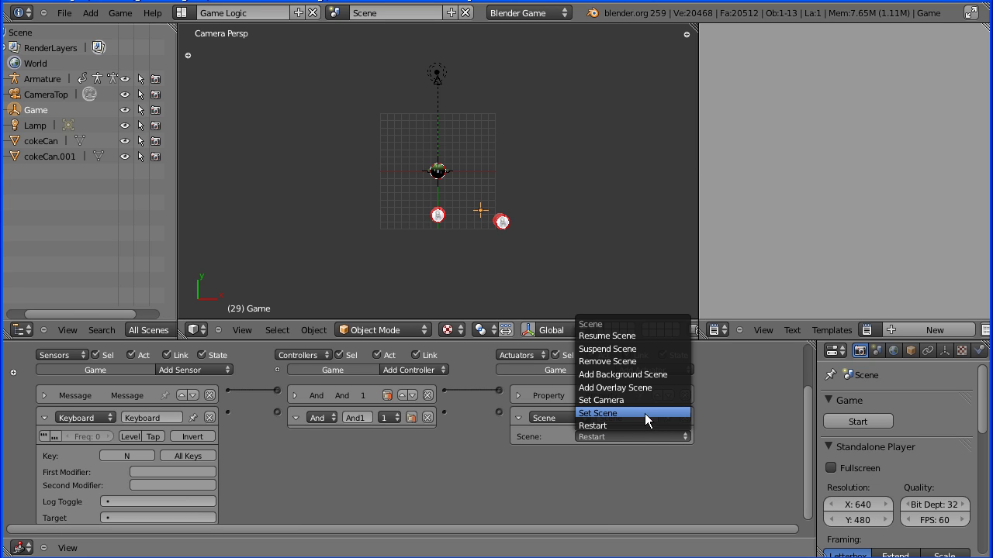
left_click(666, 399)
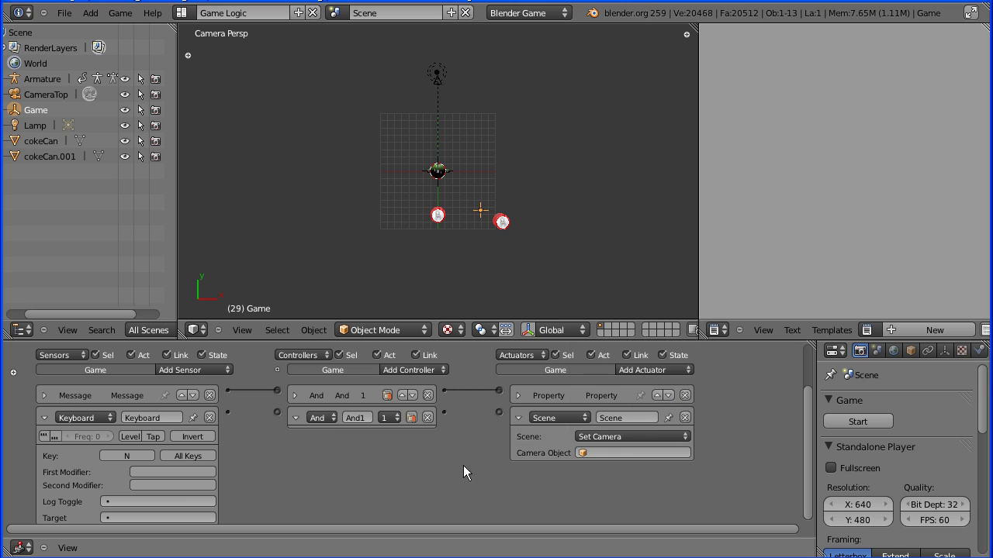
left_click(654, 454)
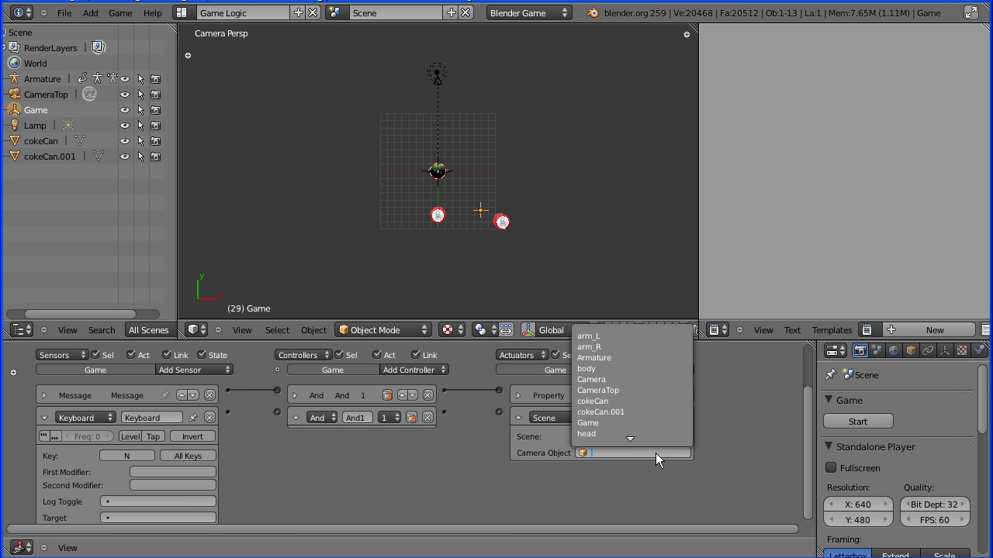
left_click(619, 378)
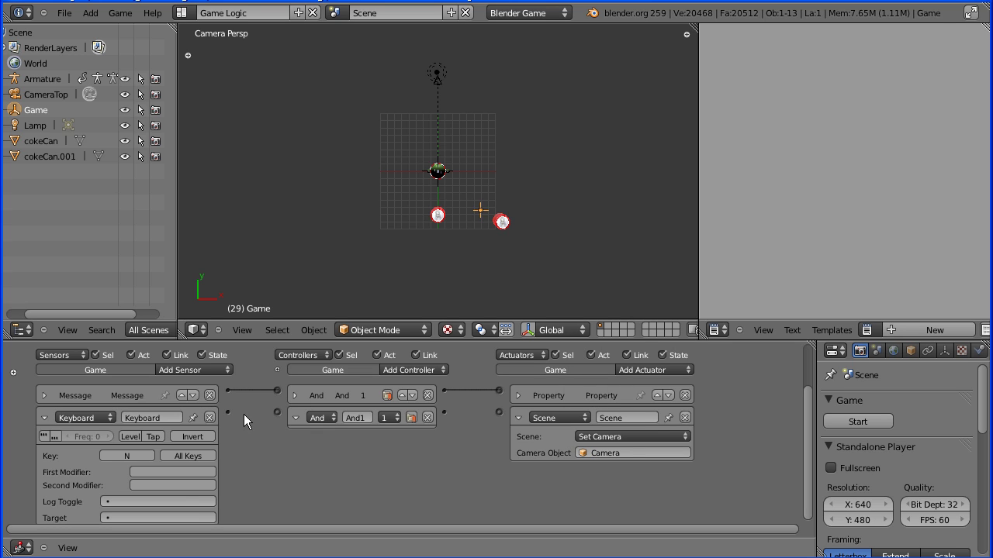
Step: Link the N-key sensor through And1 to the Scene actuator and test it in a game run
left_click_drag(276, 412, 277, 412)
left_click_drag(498, 411, 499, 412)
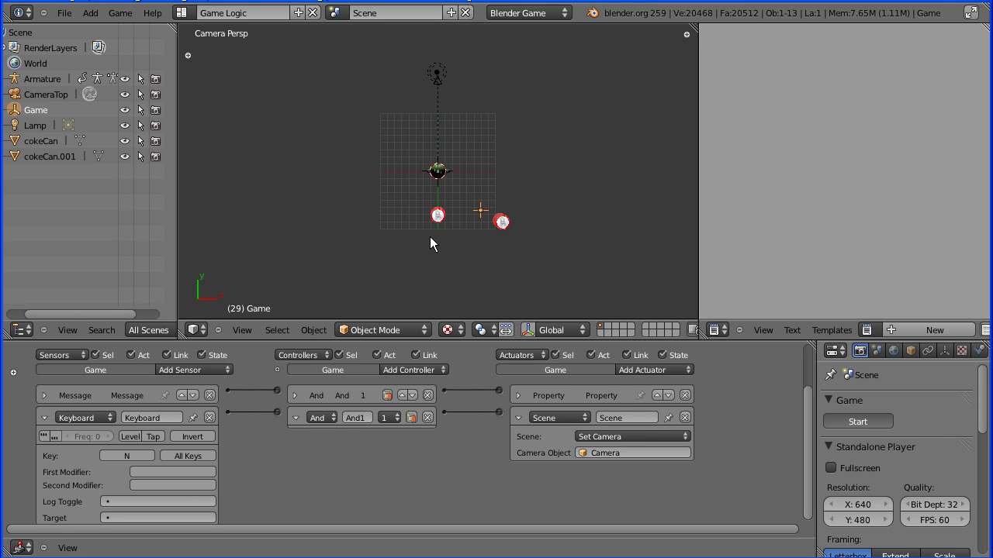
key("p")
key("n")
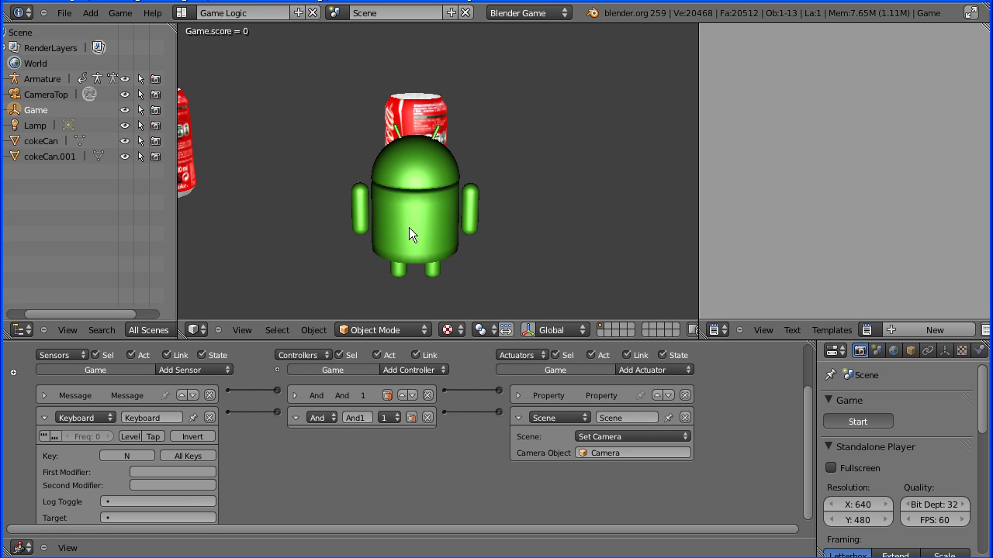
key("Escape")
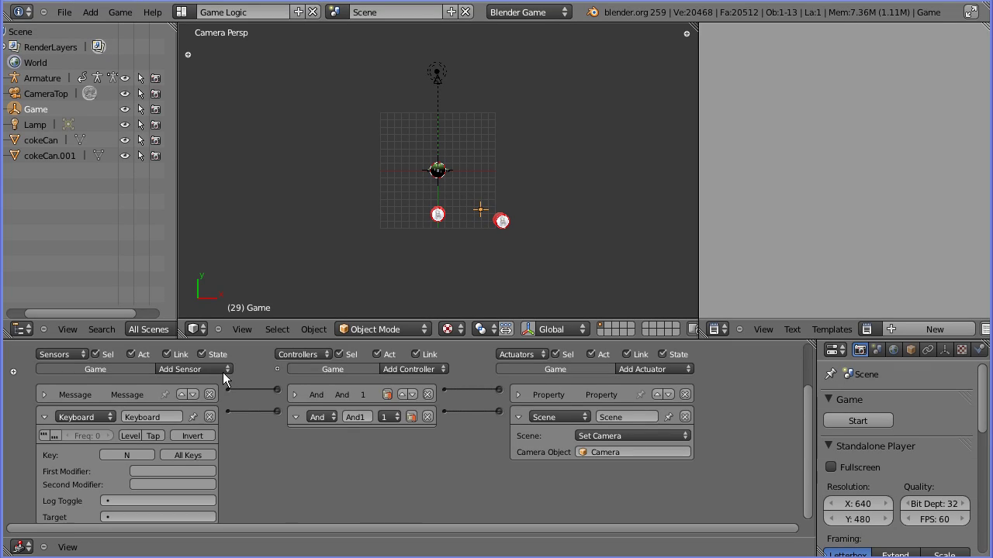
Step: Add a second Keyboard sensor for the T key and a third And controller, And2
left_click(44, 417)
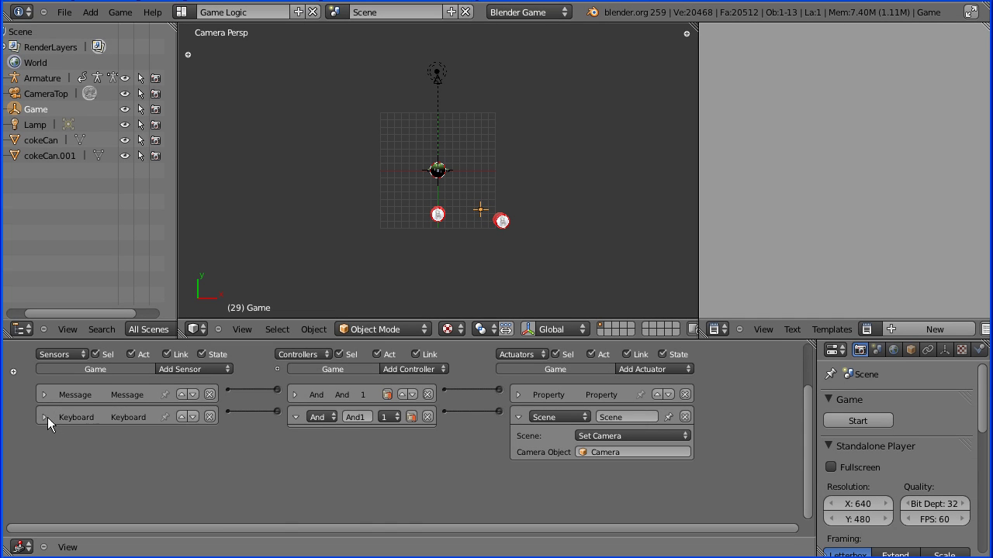
left_click(196, 370)
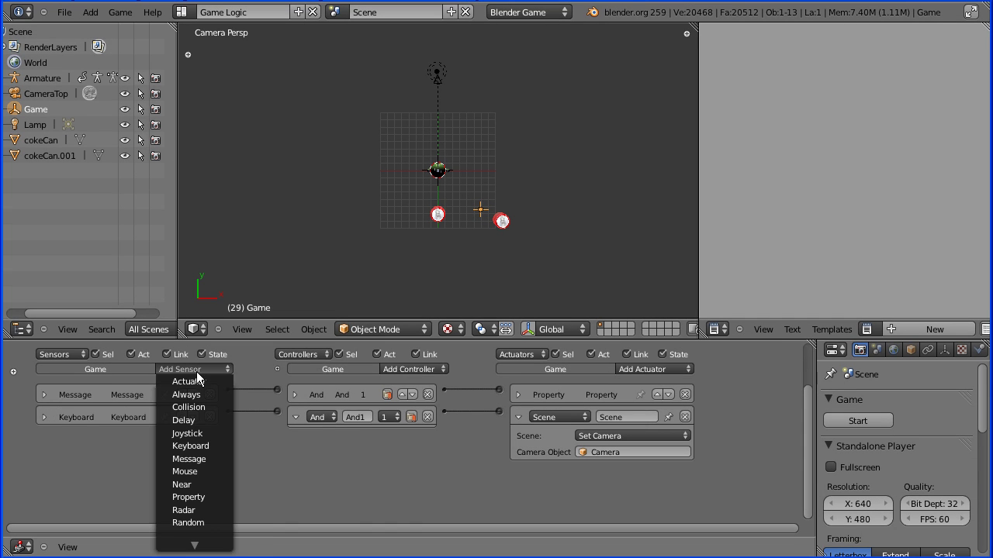
left_click(223, 448)
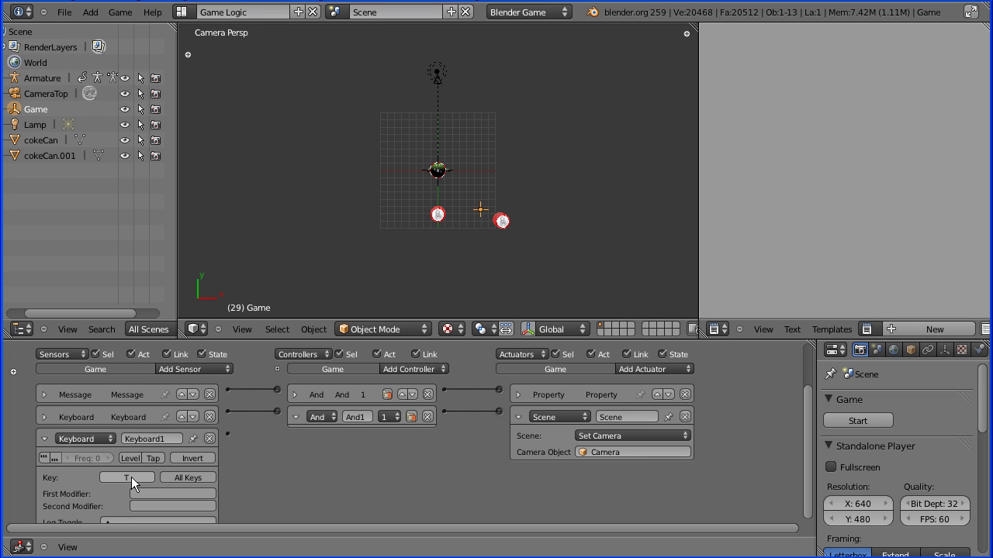
key("t")
left_click(416, 371)
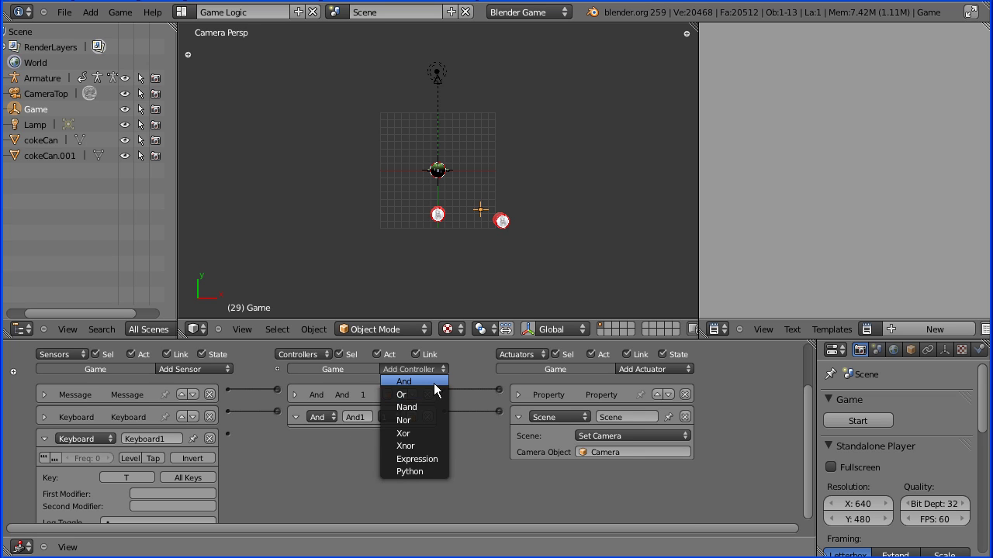
left_click(434, 383)
Step: Add a Scene actuator set to Set Camera with CameraTop, linked from the T sensor via And2
left_click(514, 417)
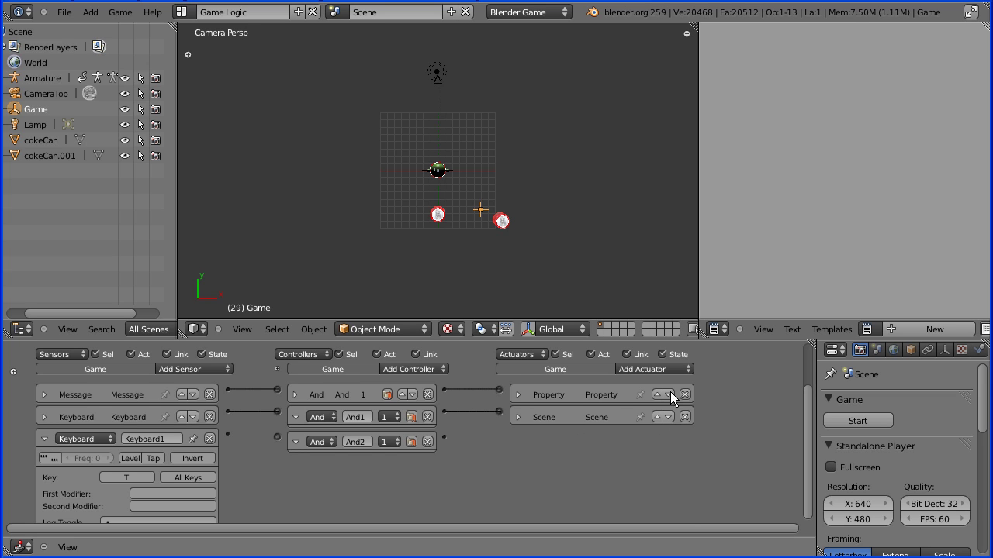
left_click(664, 369)
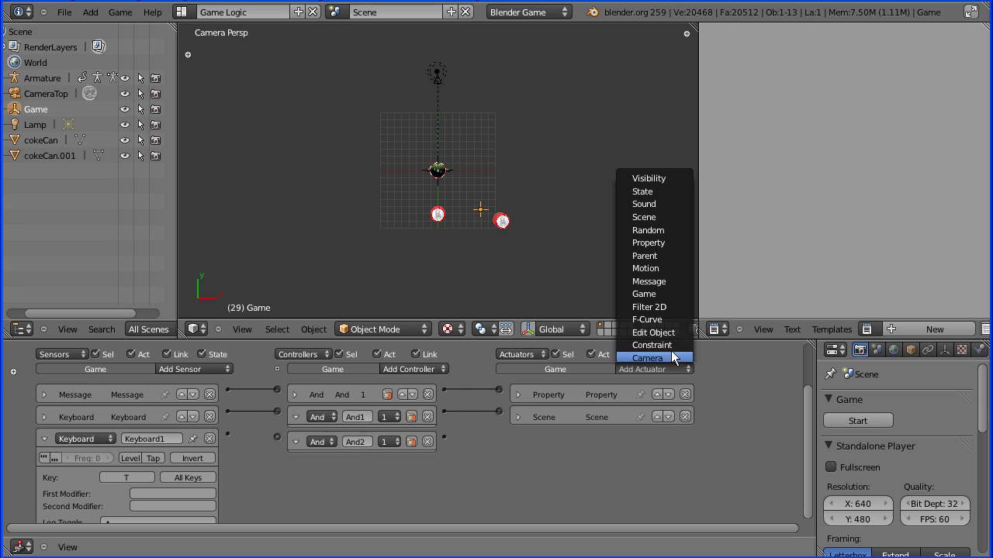
left_click(659, 217)
left_click(626, 456)
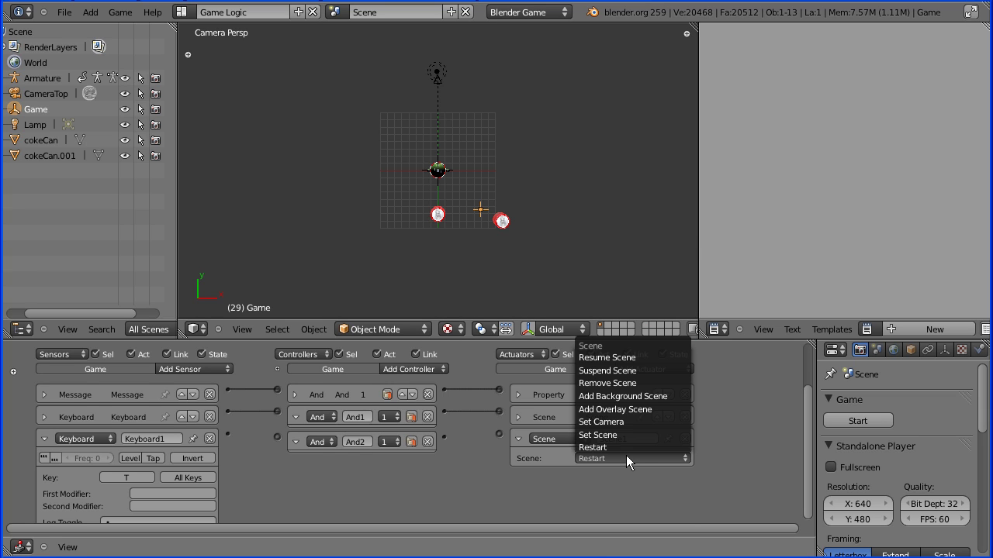
left_click(638, 422)
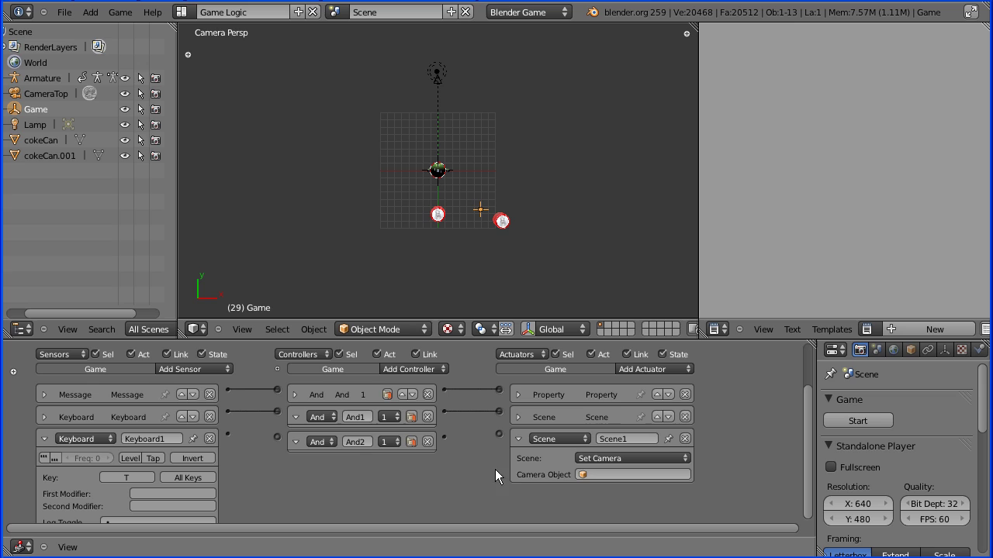
left_click(593, 474)
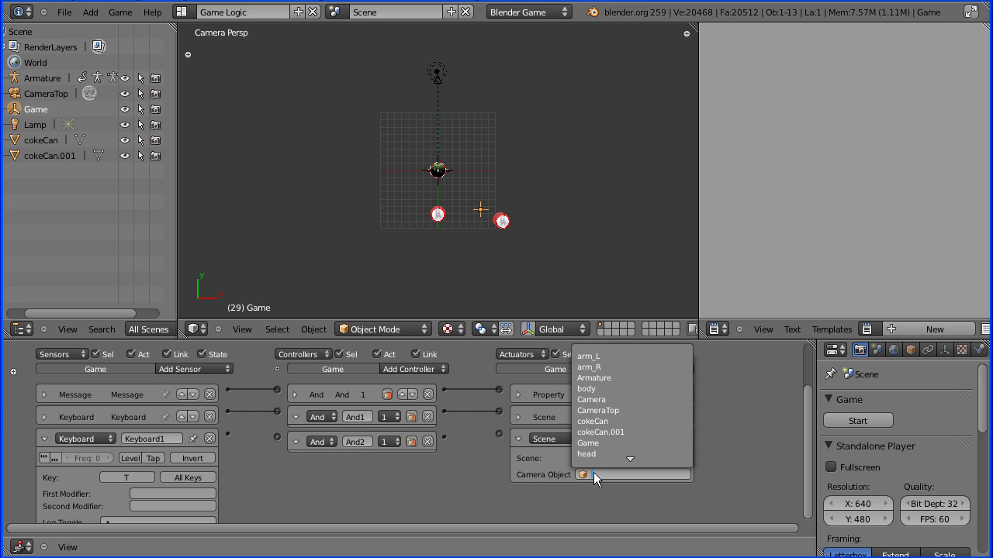
left_click(629, 412)
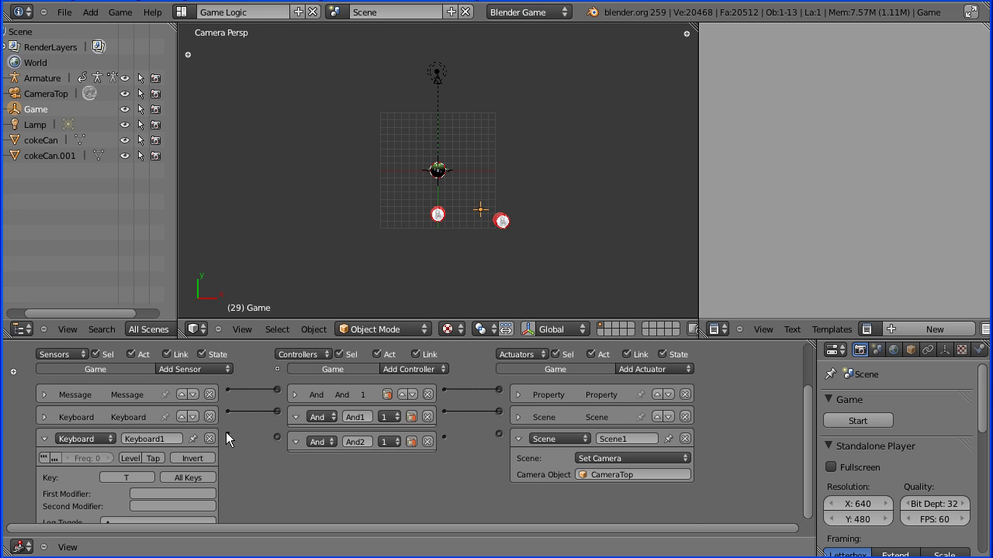
left_click_drag(278, 437, 278, 437)
left_click_drag(444, 437, 498, 433)
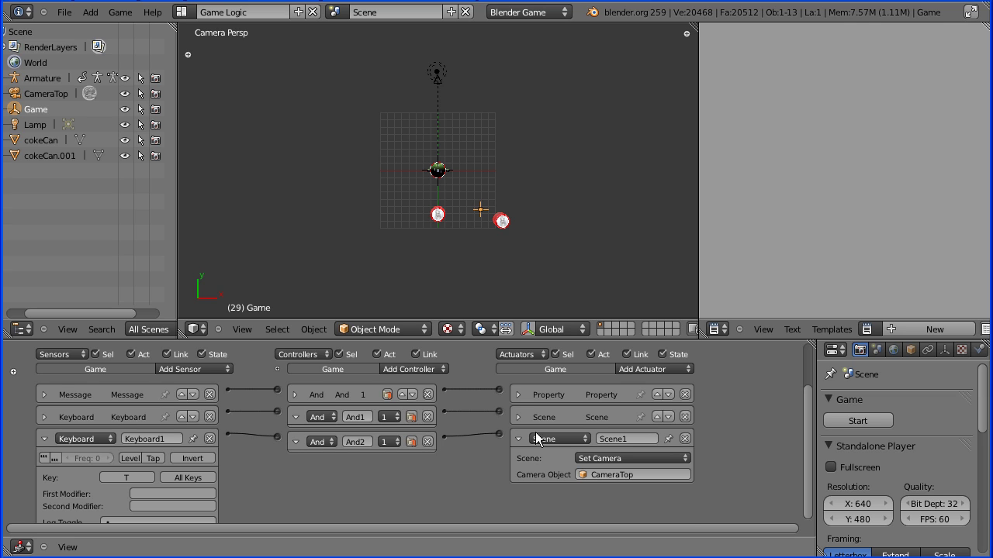
left_click(828, 420)
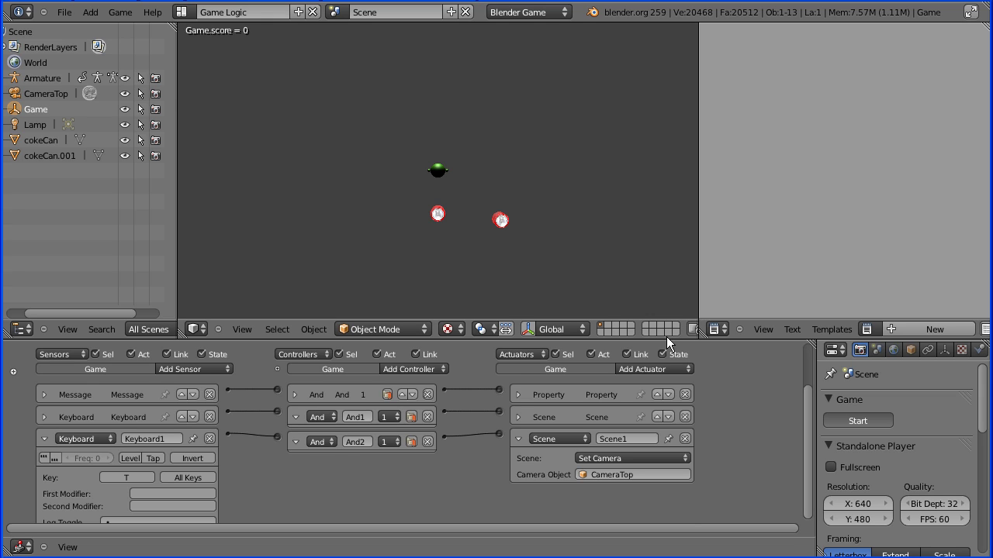
key("t")
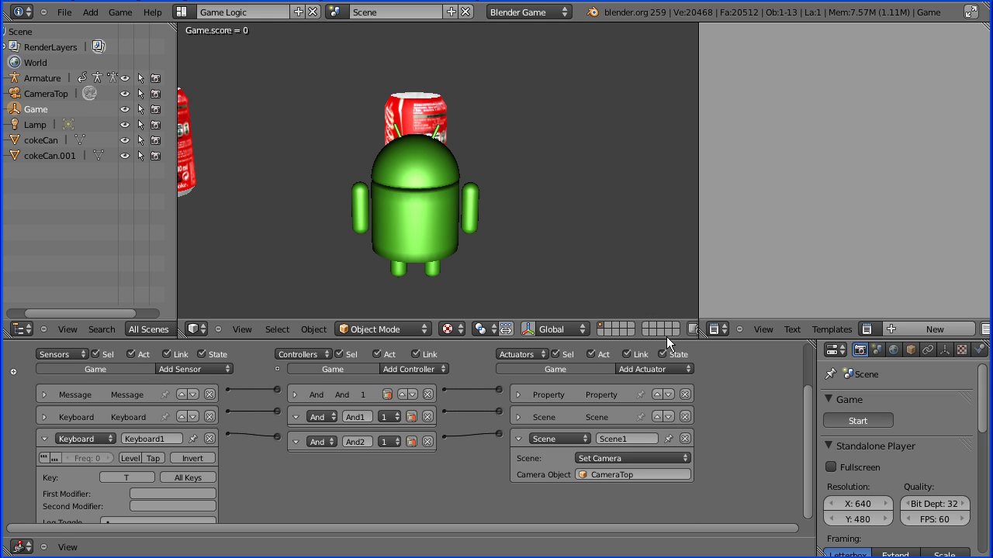
key("t")
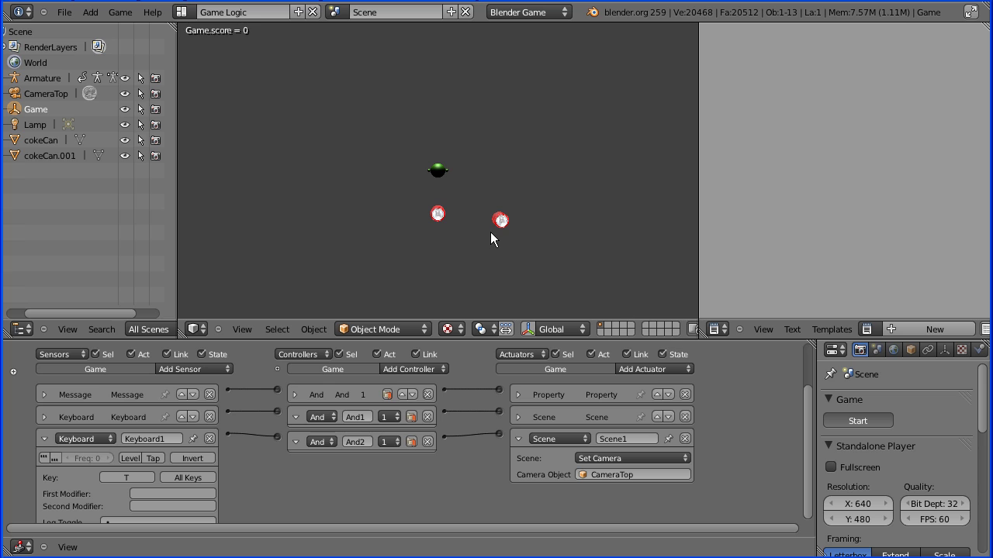
key("Escape")
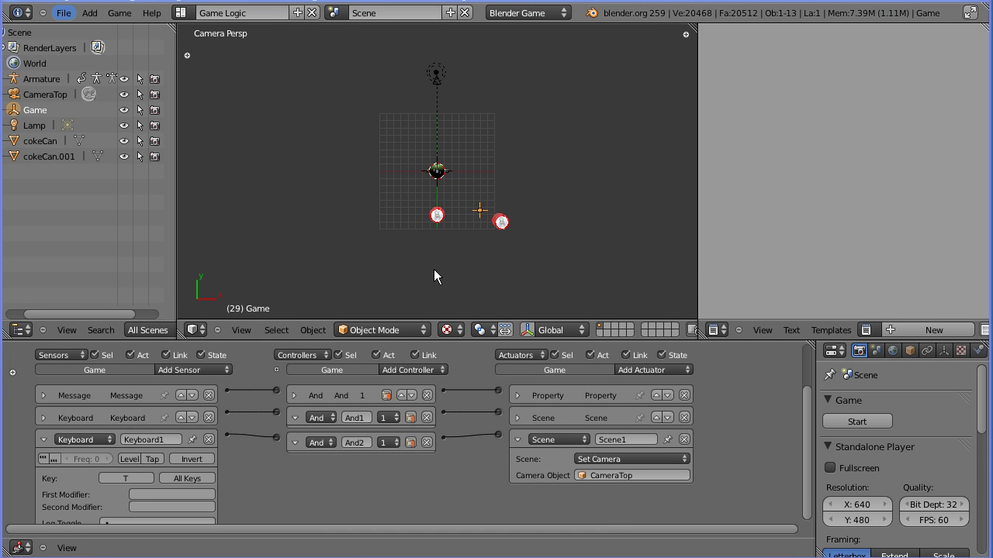
Step: Give the Armature a new Keyboard sensor, And controller and Motion actuator
left_click(57, 83)
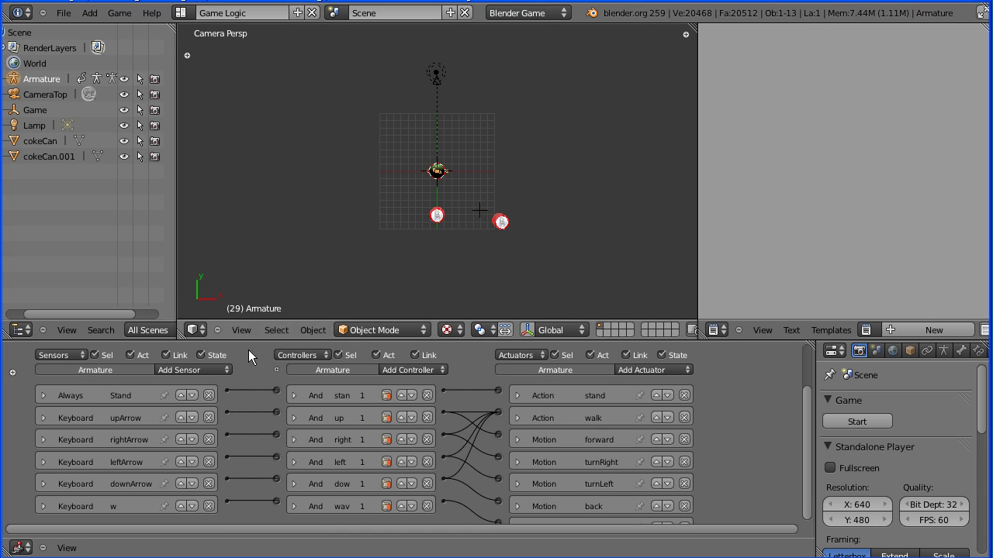
left_click(197, 368)
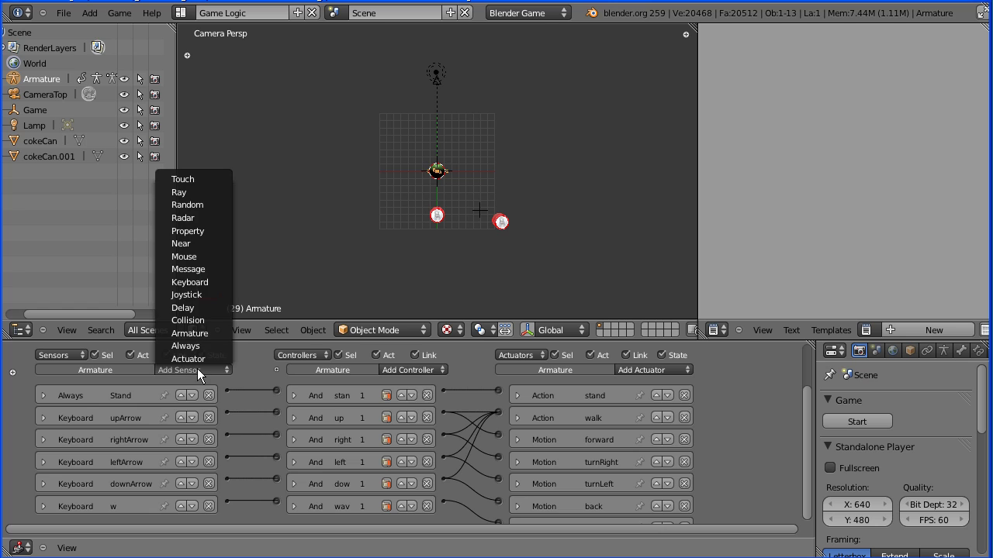
left_click(223, 282)
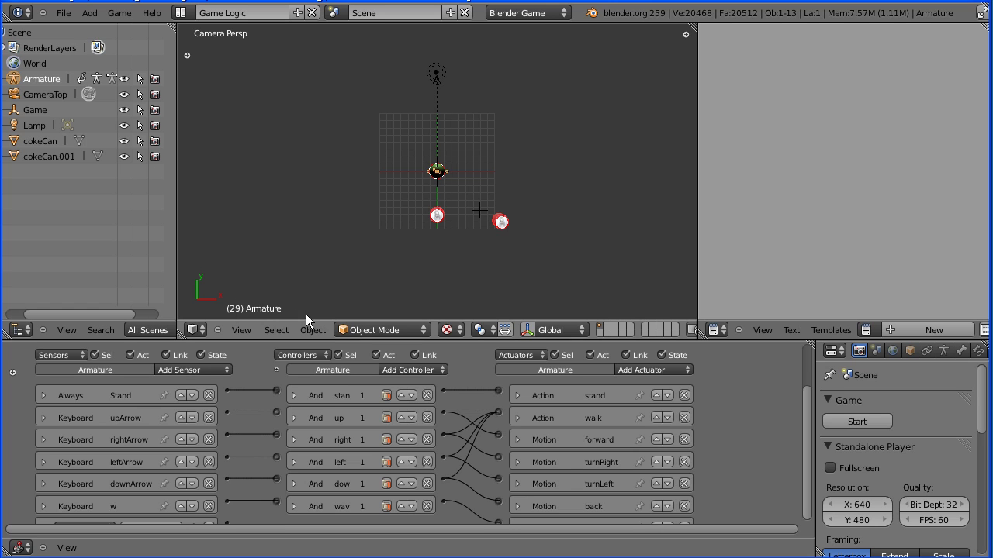
left_click(415, 370)
left_click(418, 384)
left_click(668, 370)
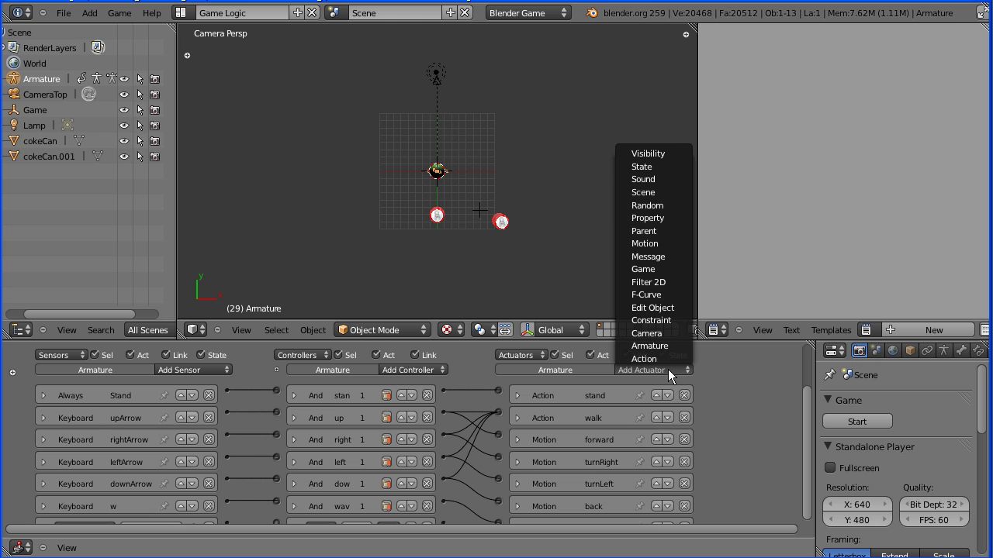
left_click(644, 244)
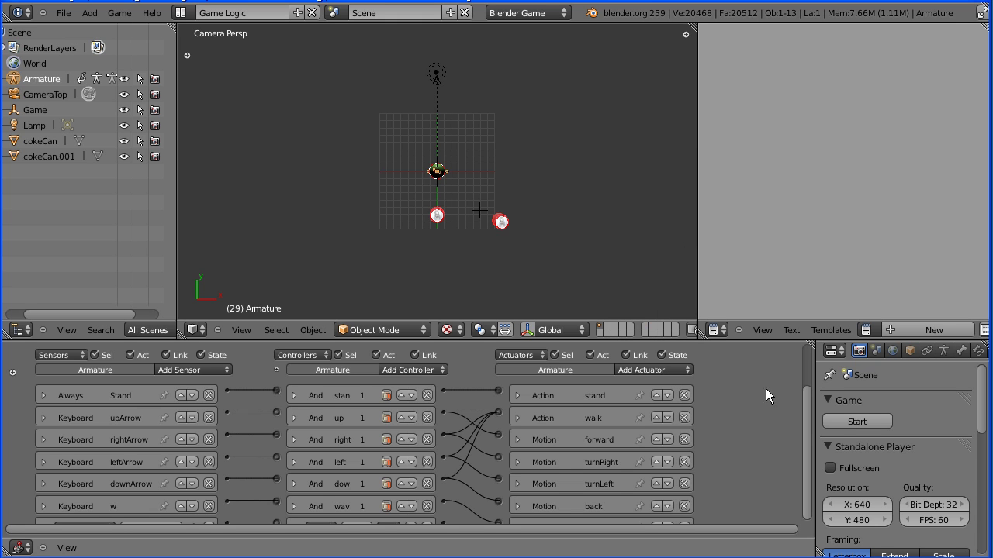
left_click_drag(808, 420, 812, 516)
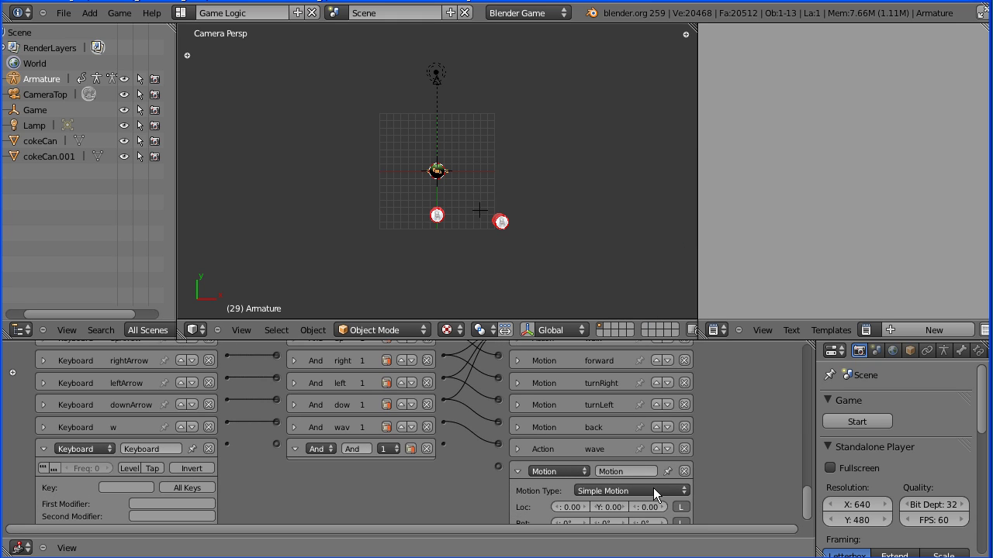
Step: Name the sensor 'left shift' with key Left Shift, and the controller and actuator 'turbo'
left_click(144, 448)
type("left shift")
key("Return")
left_click(356, 450)
type("turbo")
left_click(623, 469)
left_click(621, 469)
type("turb")
left_click(131, 488)
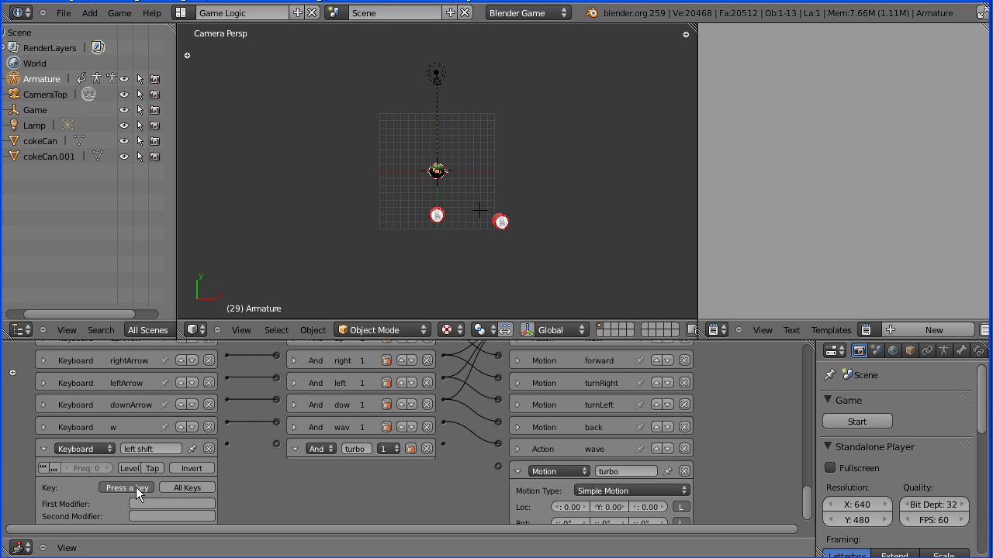
key("shift")
Step: Wire left shift and upArrow through turbo to the turbo motion, with Loc Y -0.20
left_click_drag(268, 443, 274, 445)
left_click_drag(496, 470, 497, 467)
left_click(614, 508)
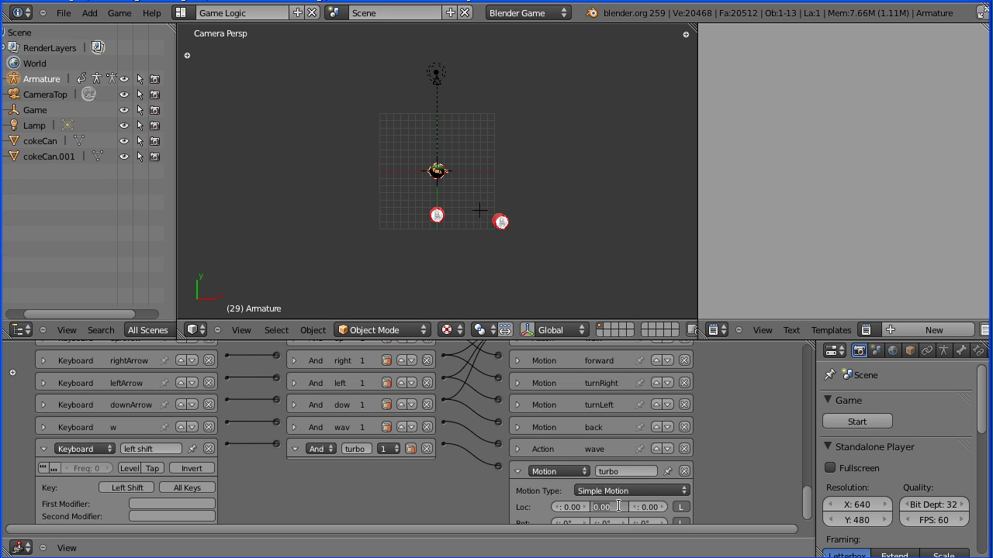
key("BackSpace")
key("Return")
left_click_drag(807, 495, 806, 460)
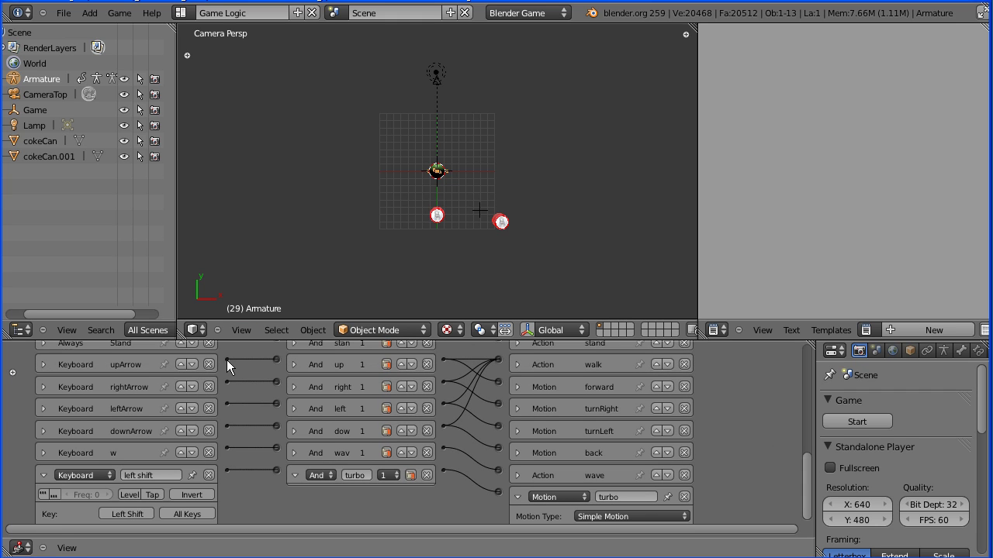
left_click_drag(254, 421, 275, 470)
left_click(832, 418)
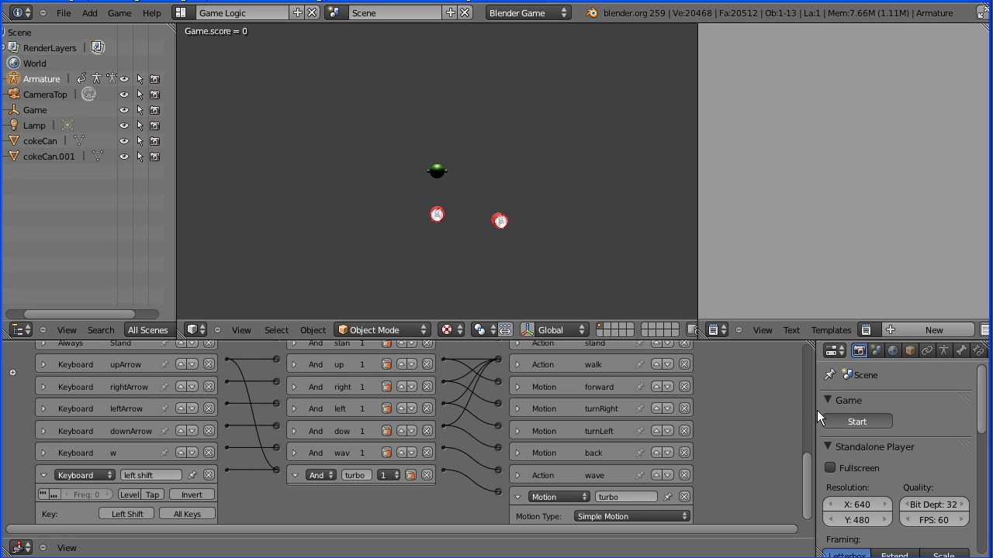
key("Up")
key("Up")
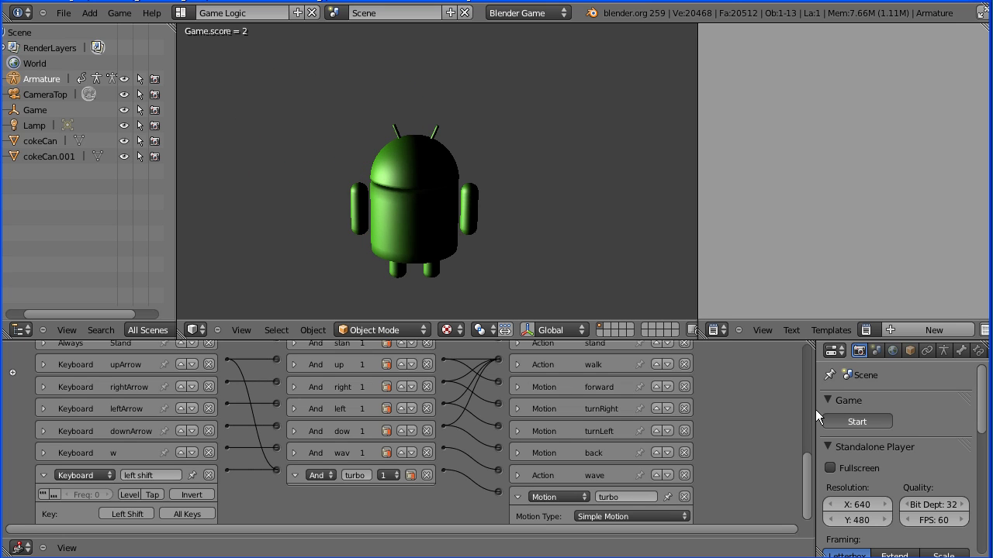
key("Escape")
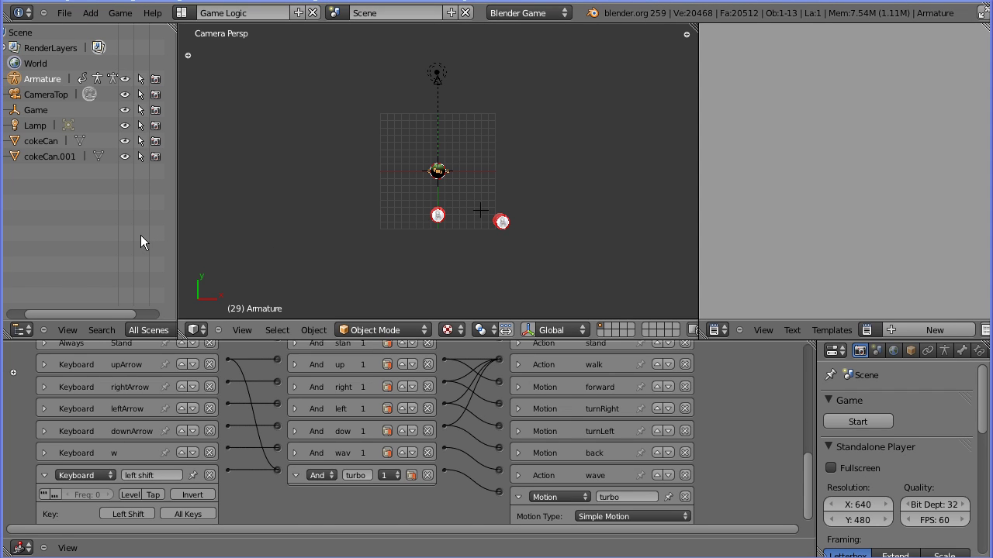
Step: Select the Armature's child Camera in the outliner and set it as the active camera
left_click_drag(177, 222, 224, 226)
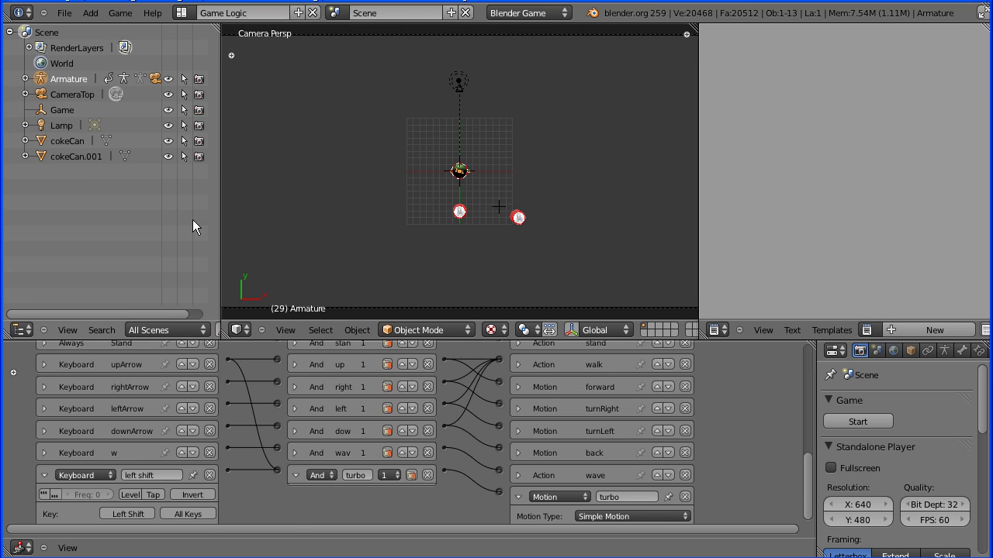
left_click(25, 78)
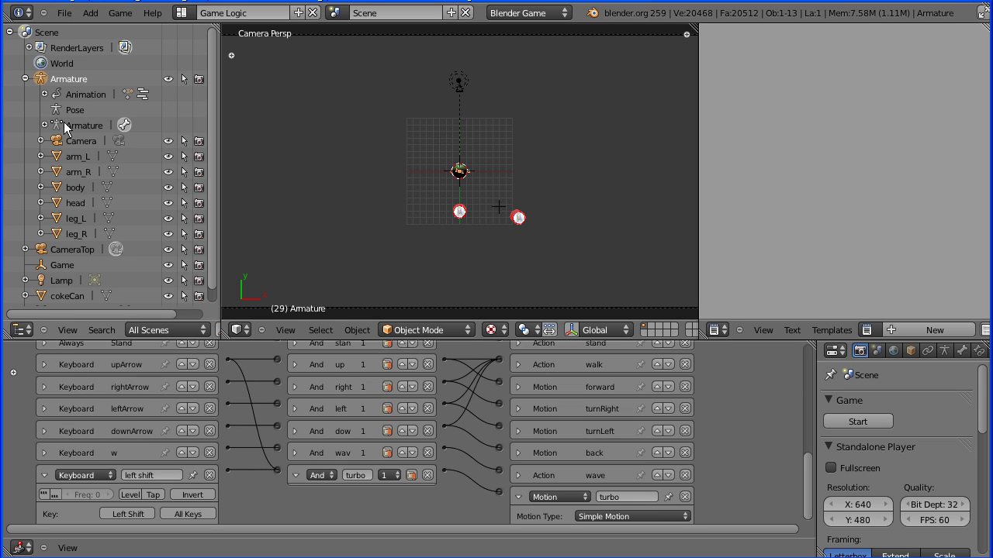
left_click(81, 139)
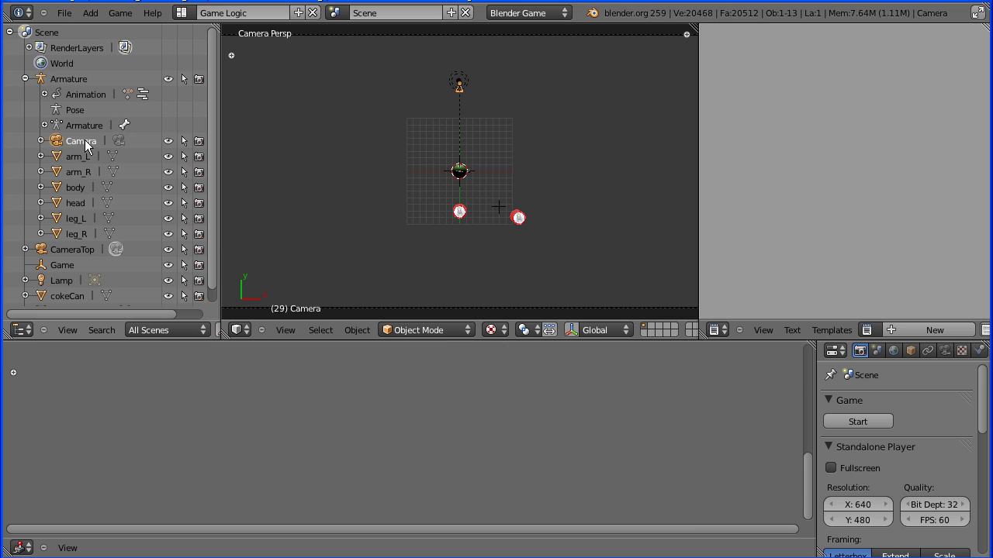
left_click(285, 330)
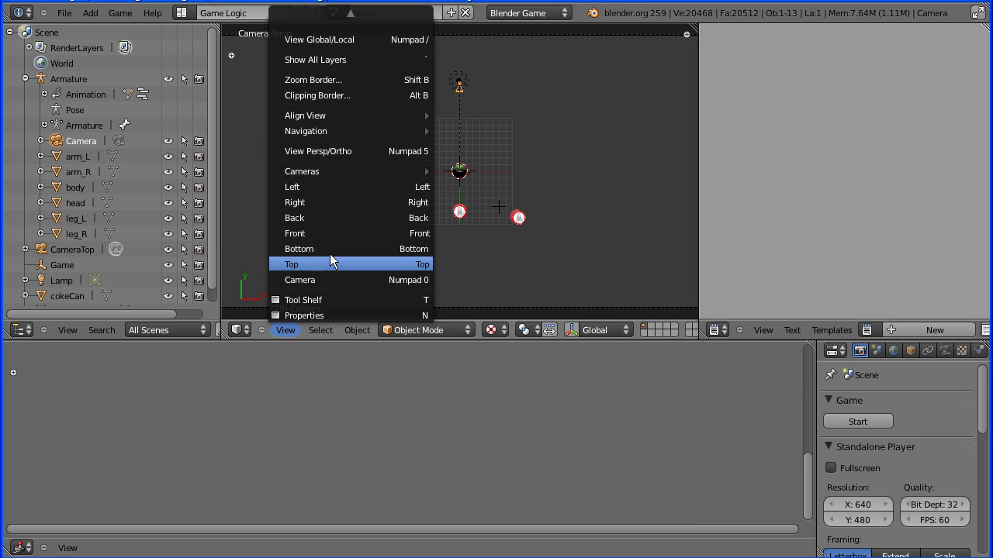
mouse_move(381, 172)
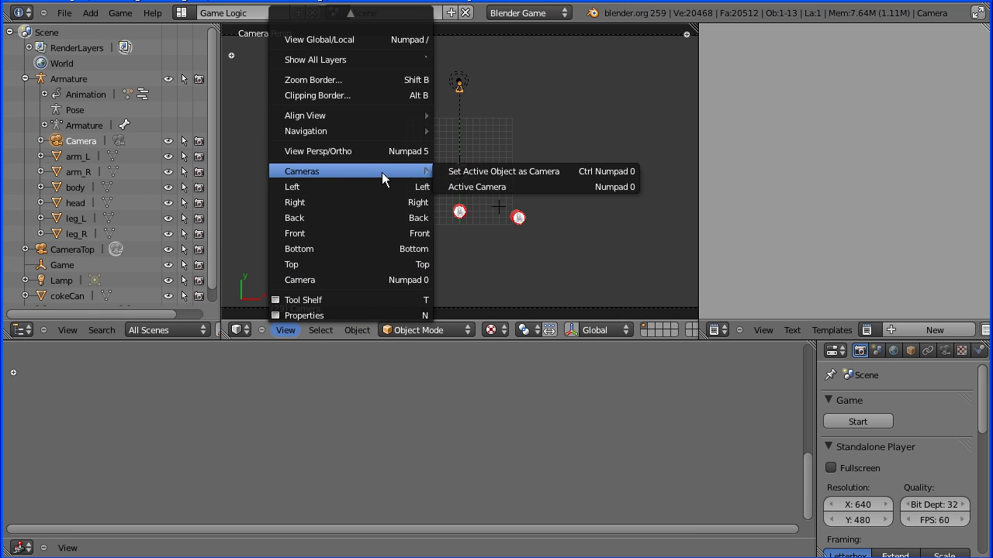
left_click(476, 173)
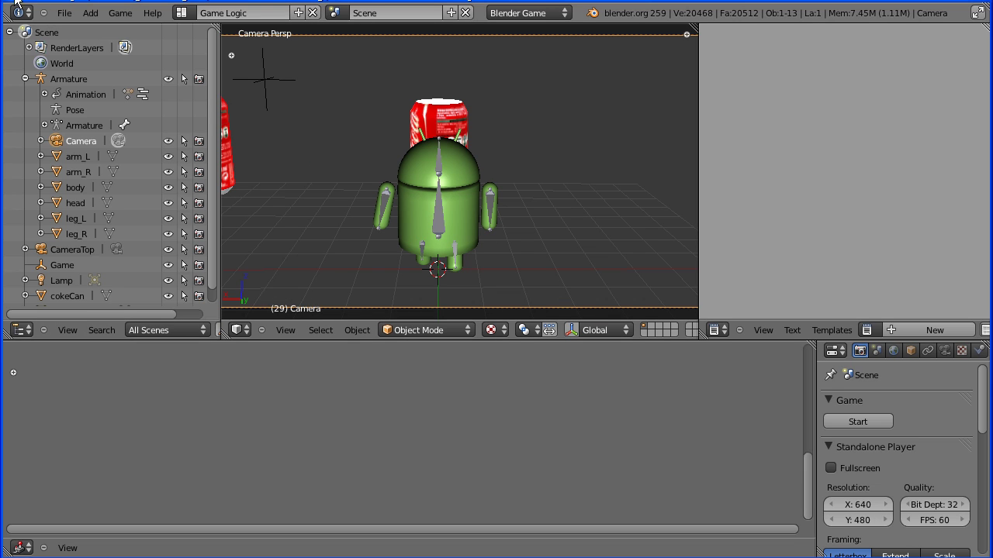